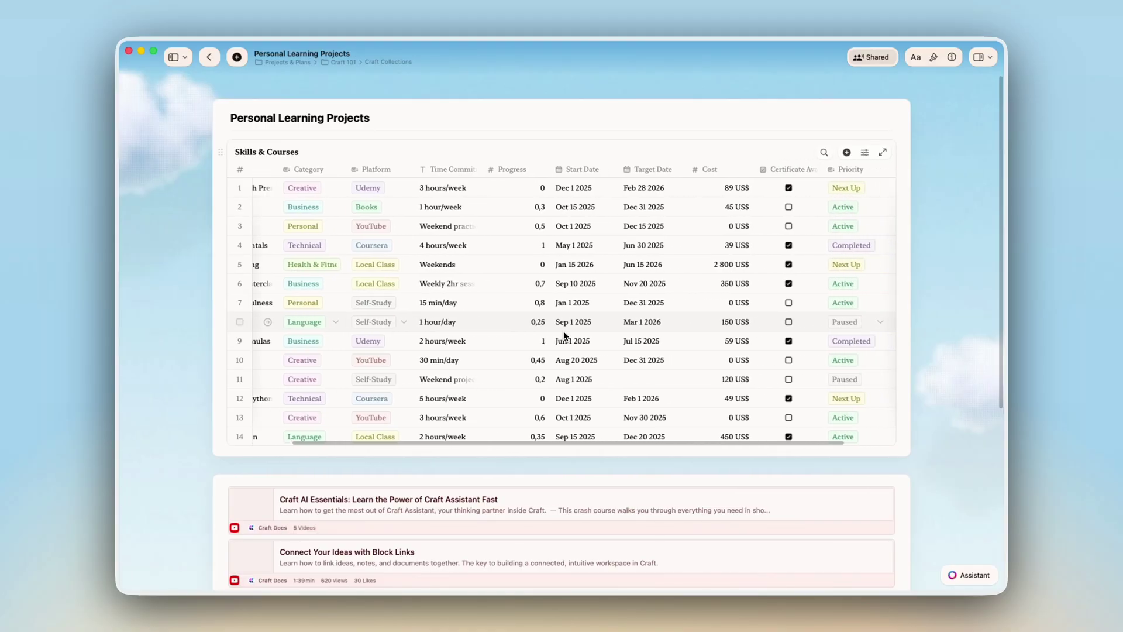
# Step: Open the Video Editing with Premiere course page from the first row
pyautogui.hscroll(-5, 564, 331)
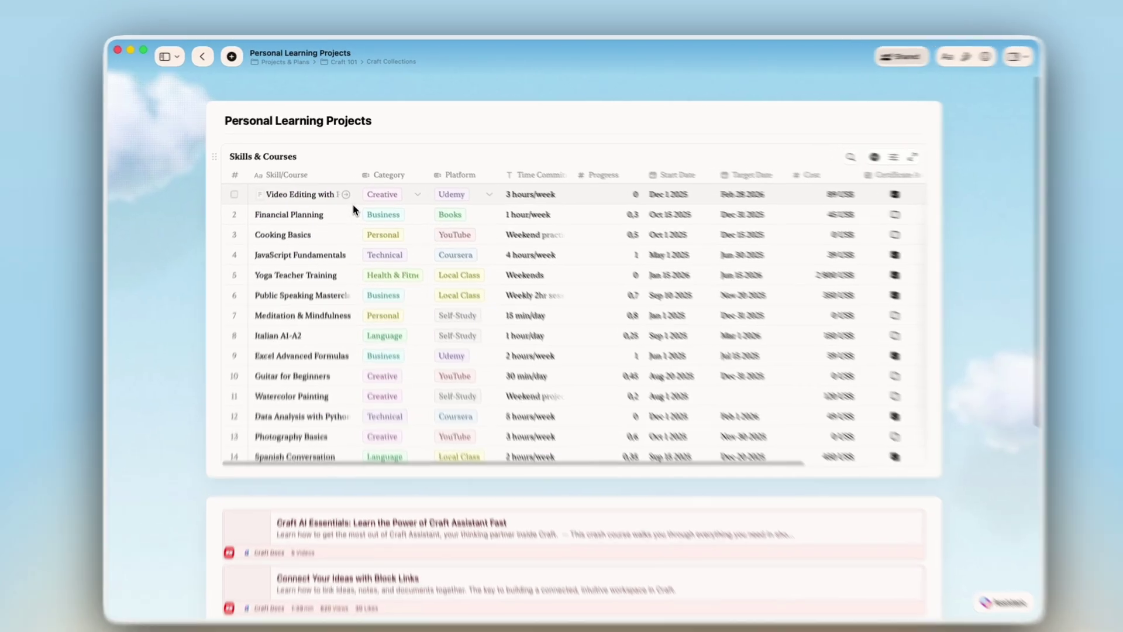
pyautogui.click(349, 189)
pyautogui.click(351, 234)
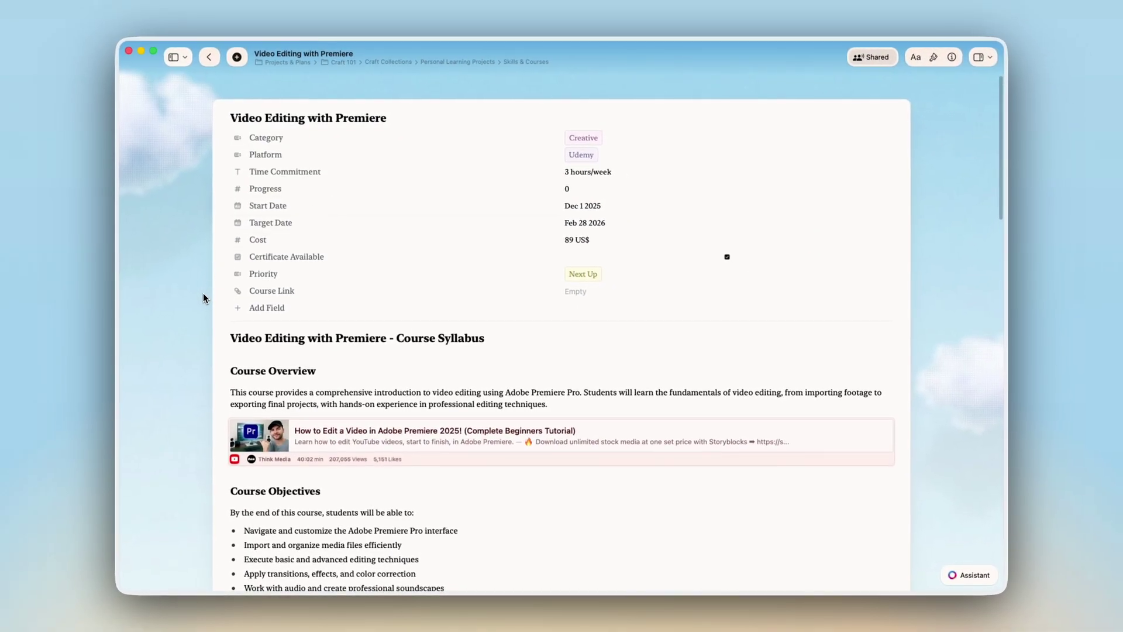
# Step: Publish the course page to the web with a public link
pyautogui.scroll(-4, 203, 298)
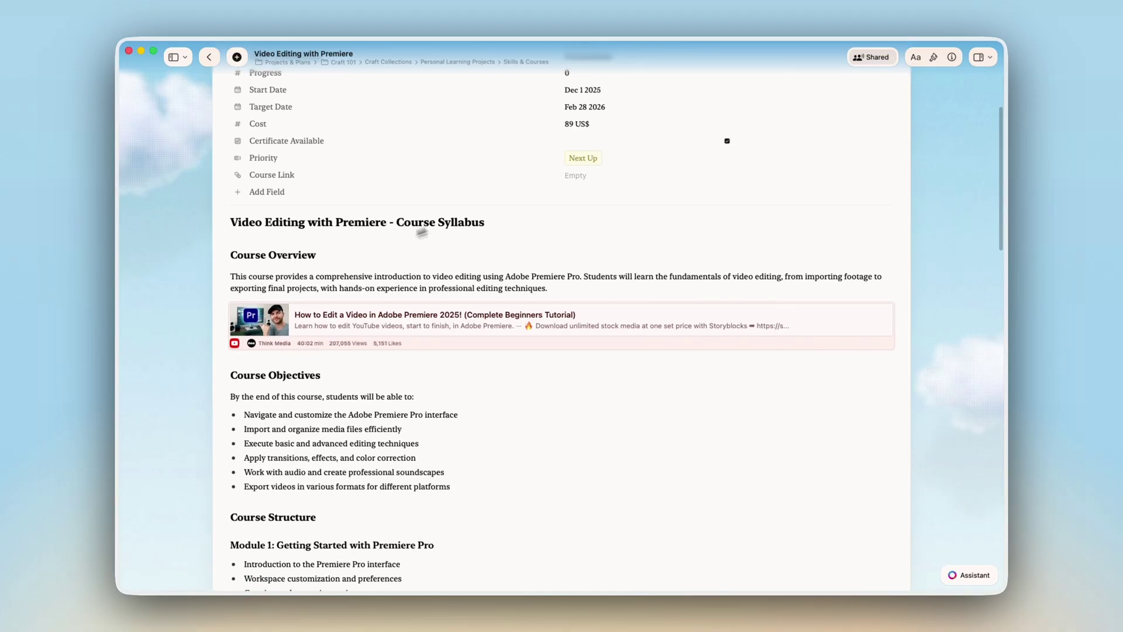
pyautogui.scroll(4, 753, 316)
pyautogui.click(874, 57)
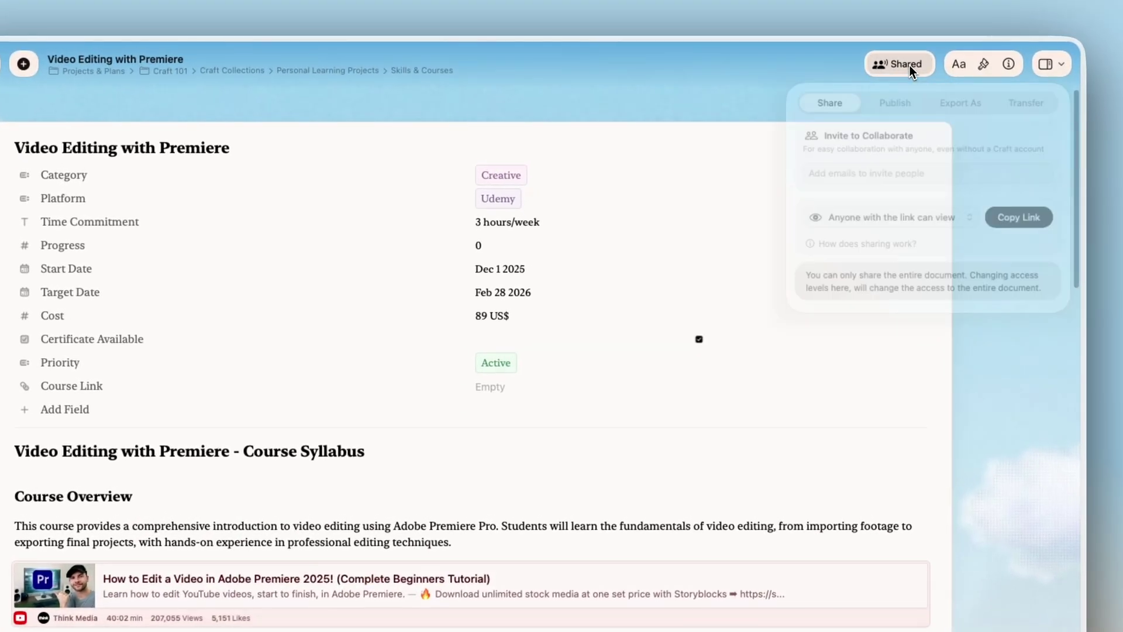
pyautogui.click(896, 106)
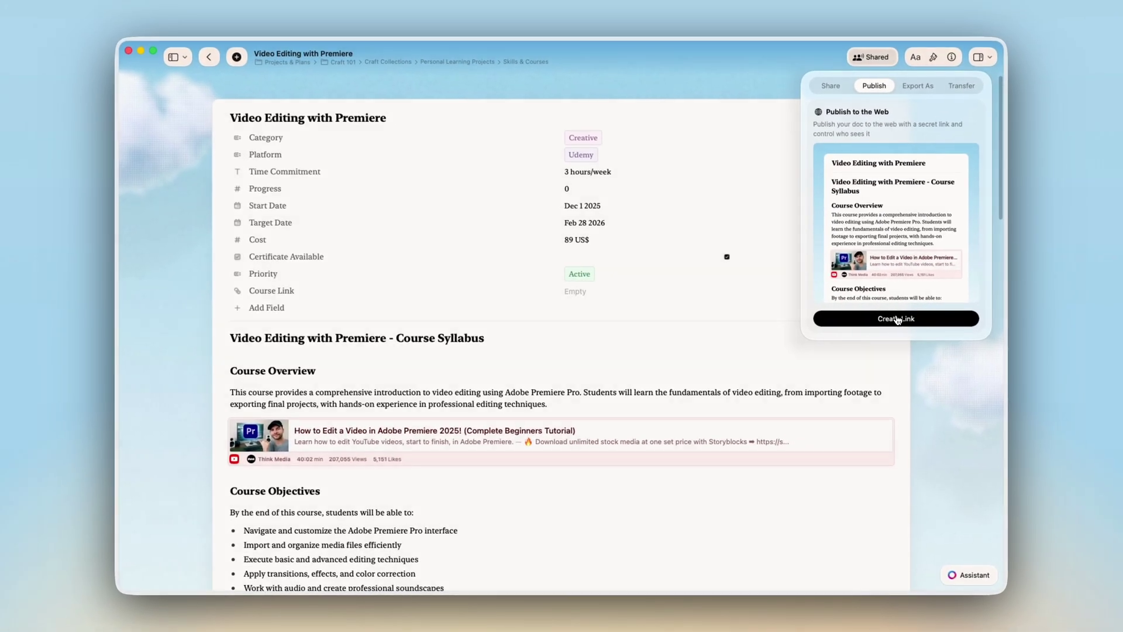
pyautogui.click(935, 424)
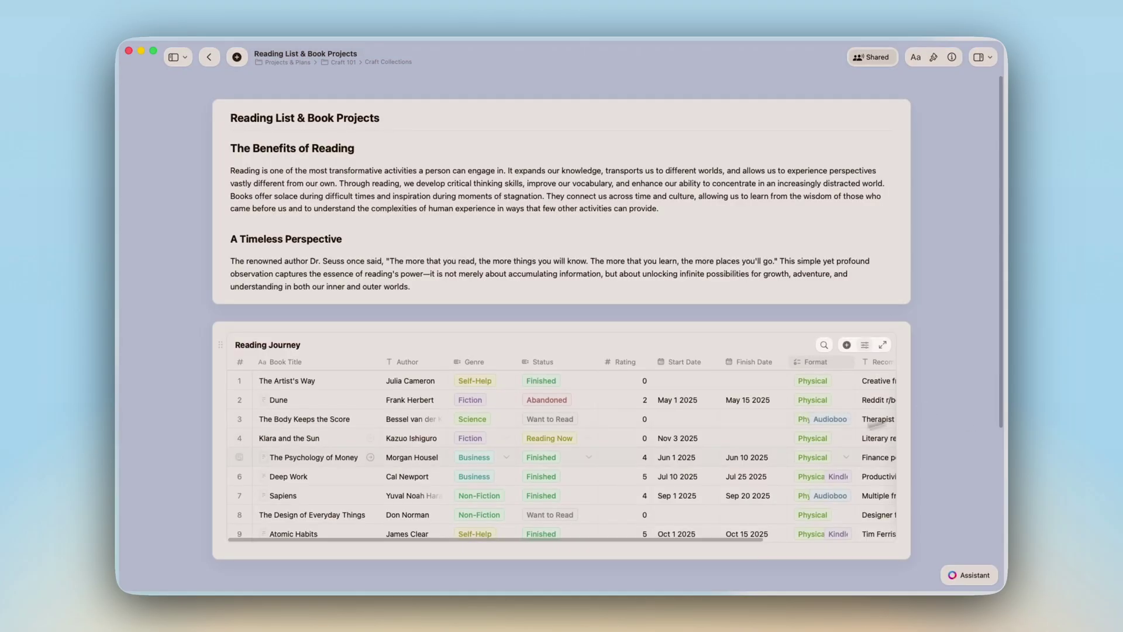
# Step: Open The Psychology of Money as its own page
pyautogui.click(322, 409)
pyautogui.scroll(-3, 322, 409)
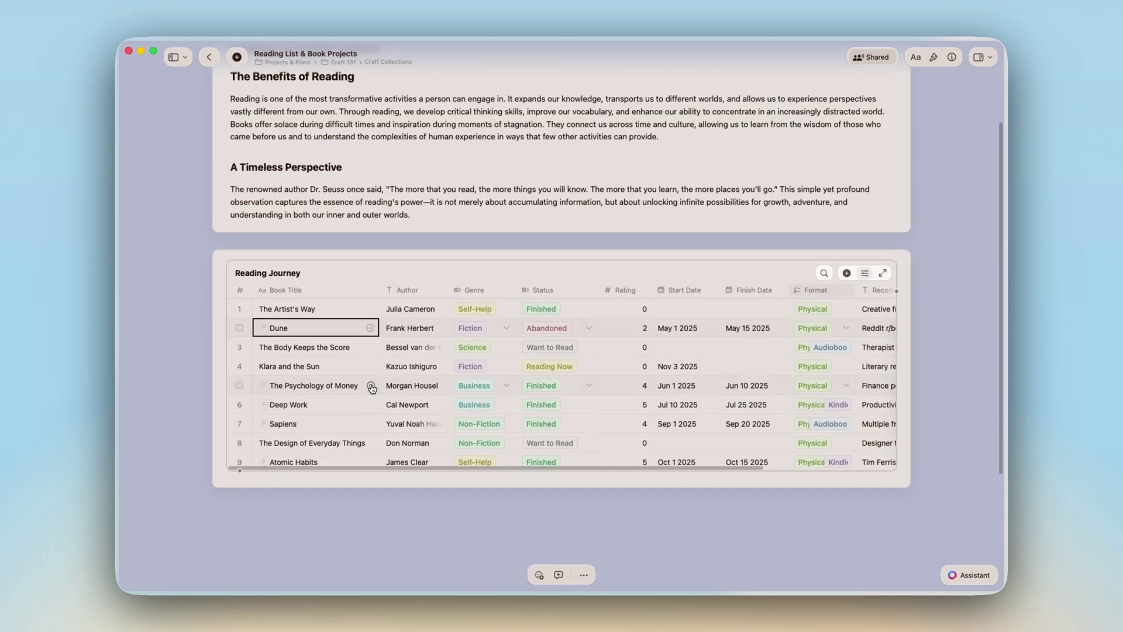
pyautogui.click(371, 386)
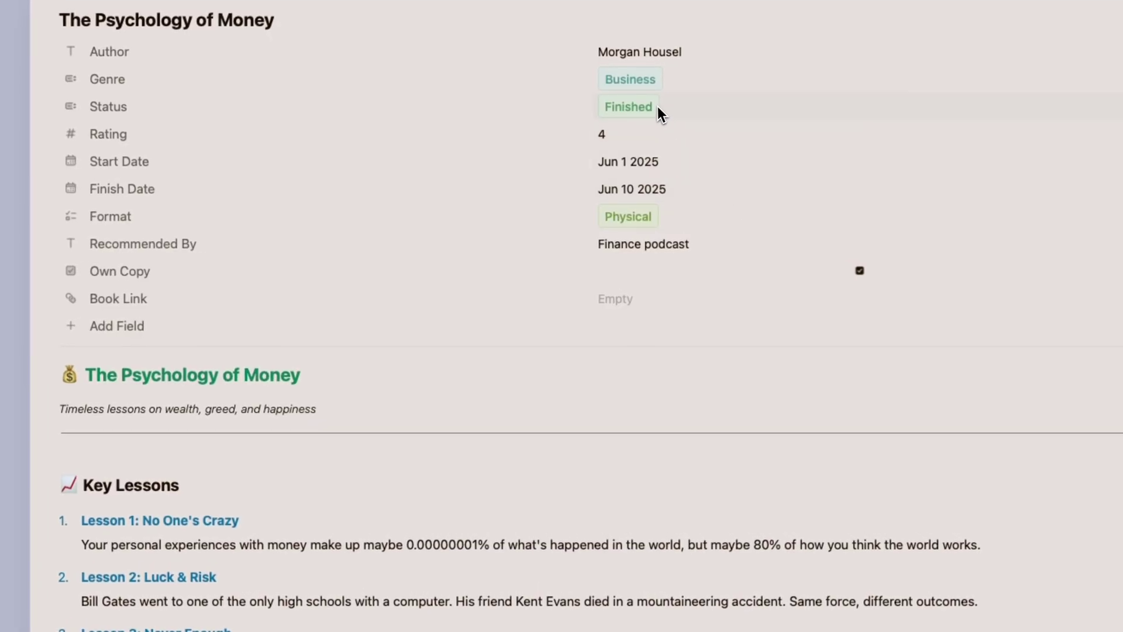
# Step: Keep the book's status Finished, raise its rating from 4 to 5, and include PDF format
pyautogui.click(654, 110)
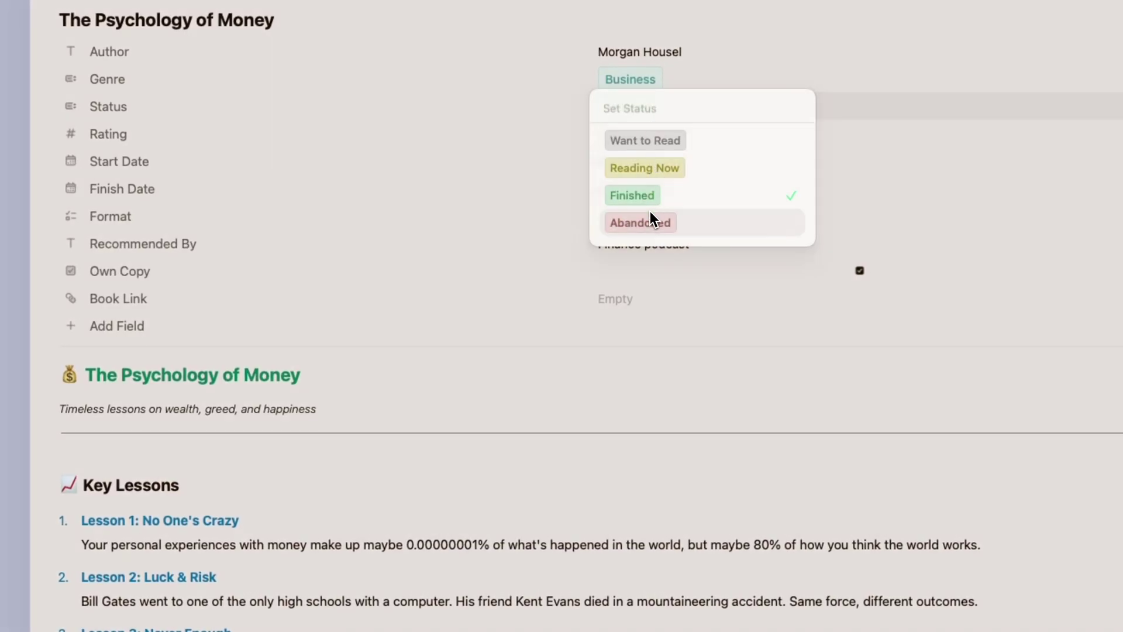
pyautogui.click(560, 167)
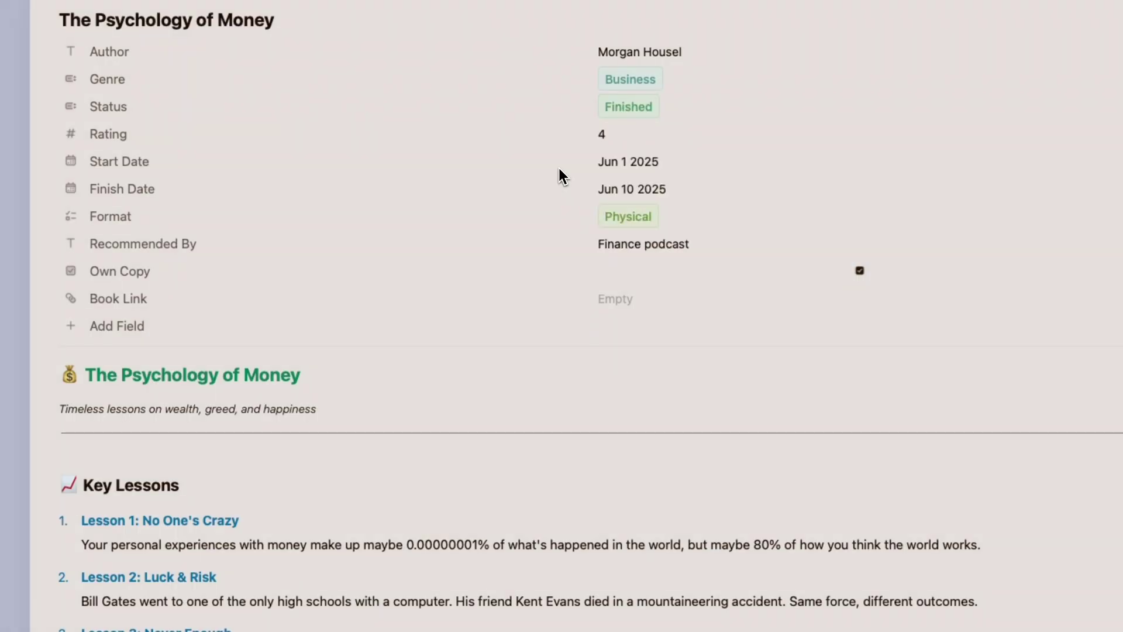
pyautogui.click(624, 136)
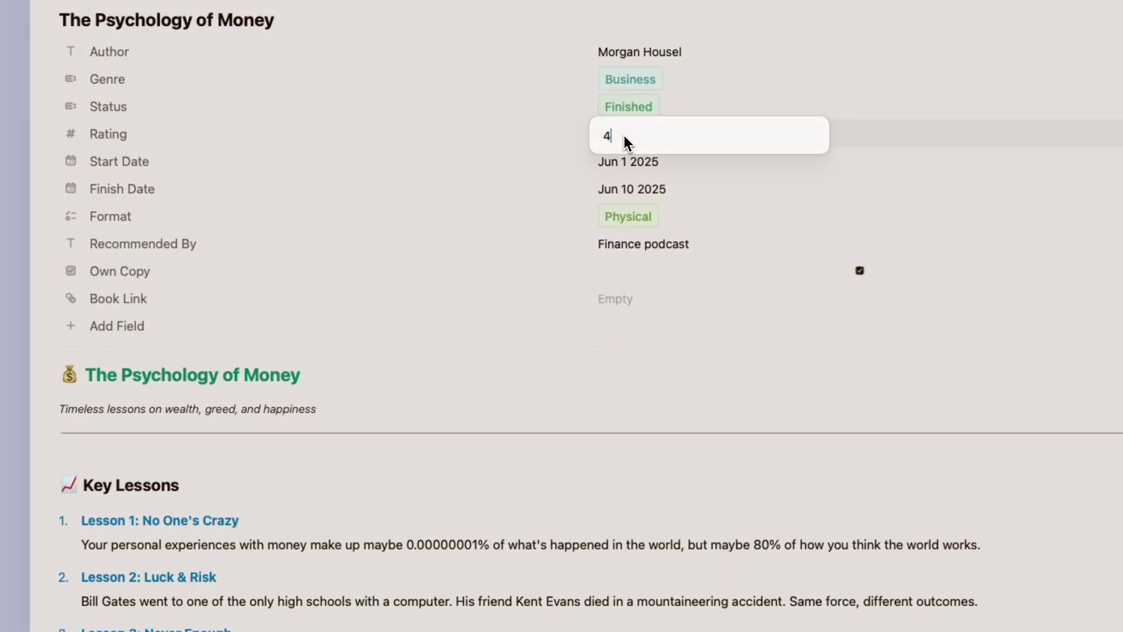
pyautogui.press('BackSpace')
pyautogui.write('5')
pyautogui.press('Return')
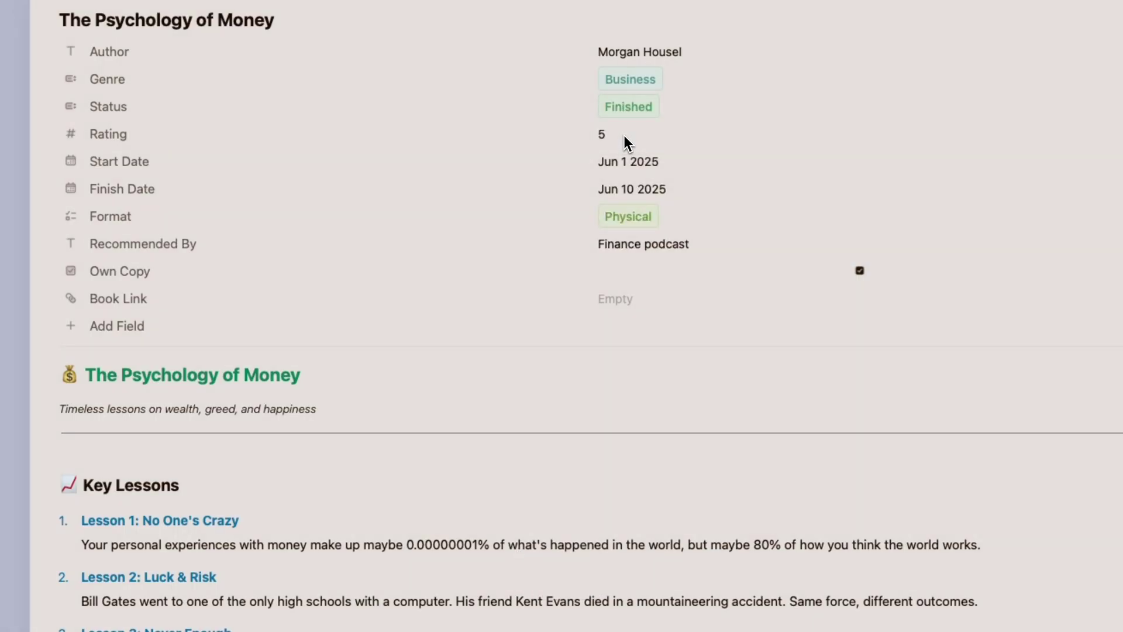
pyautogui.click(648, 220)
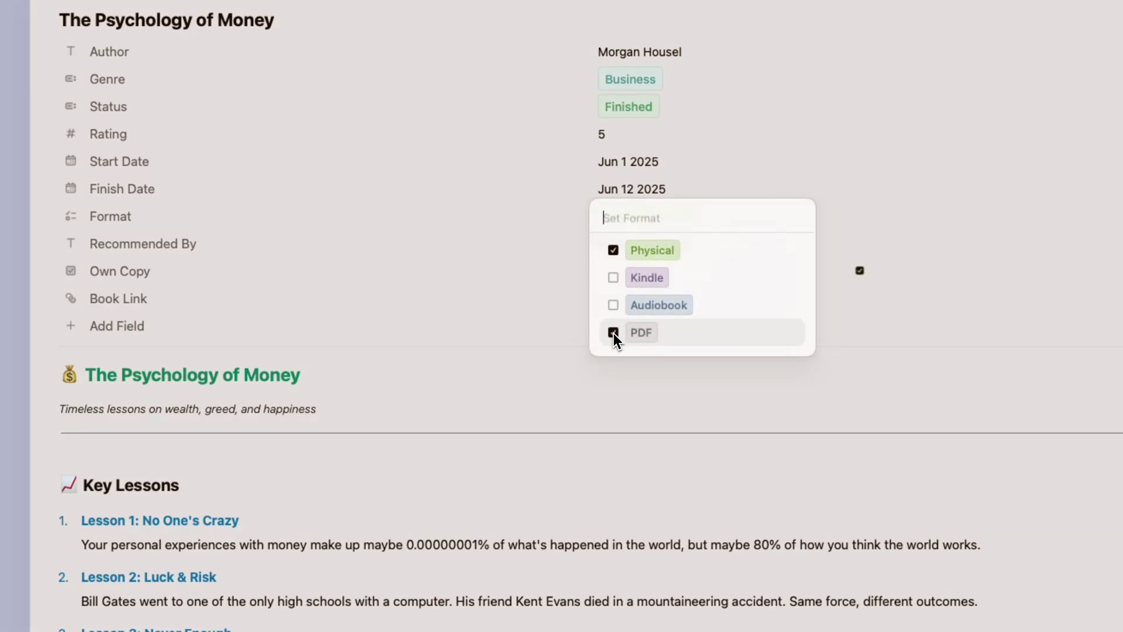
pyautogui.click(651, 388)
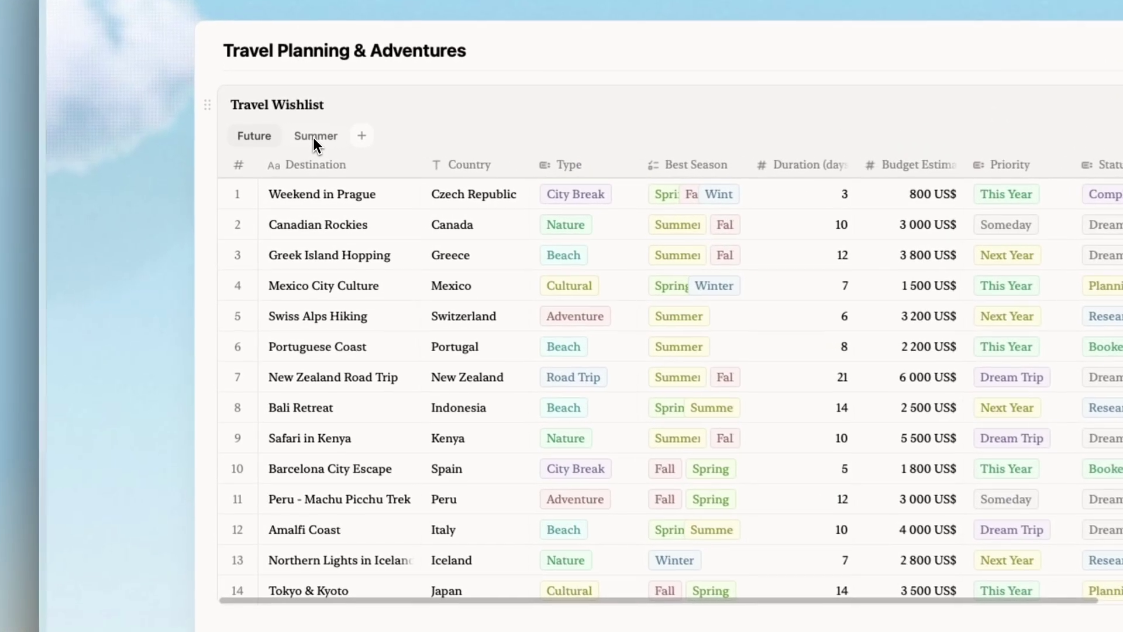
# Step: In the Summer view, collapse the Nature and Road Trip groups and tick Visa Required for Bali Retreat
pyautogui.click(313, 137)
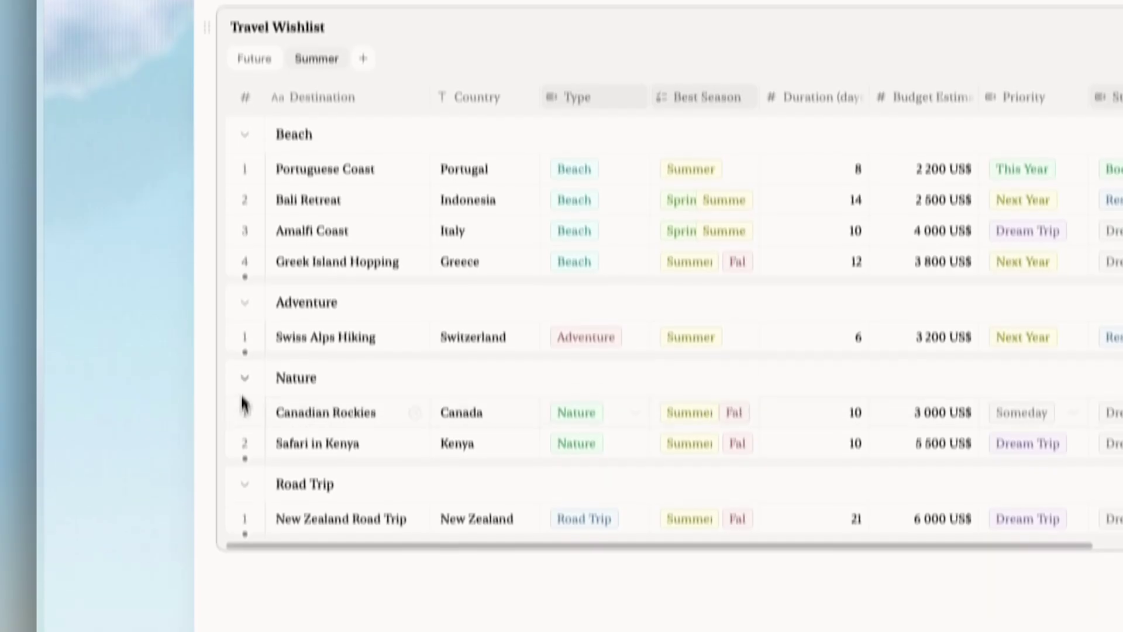
pyautogui.click(244, 453)
pyautogui.click(245, 365)
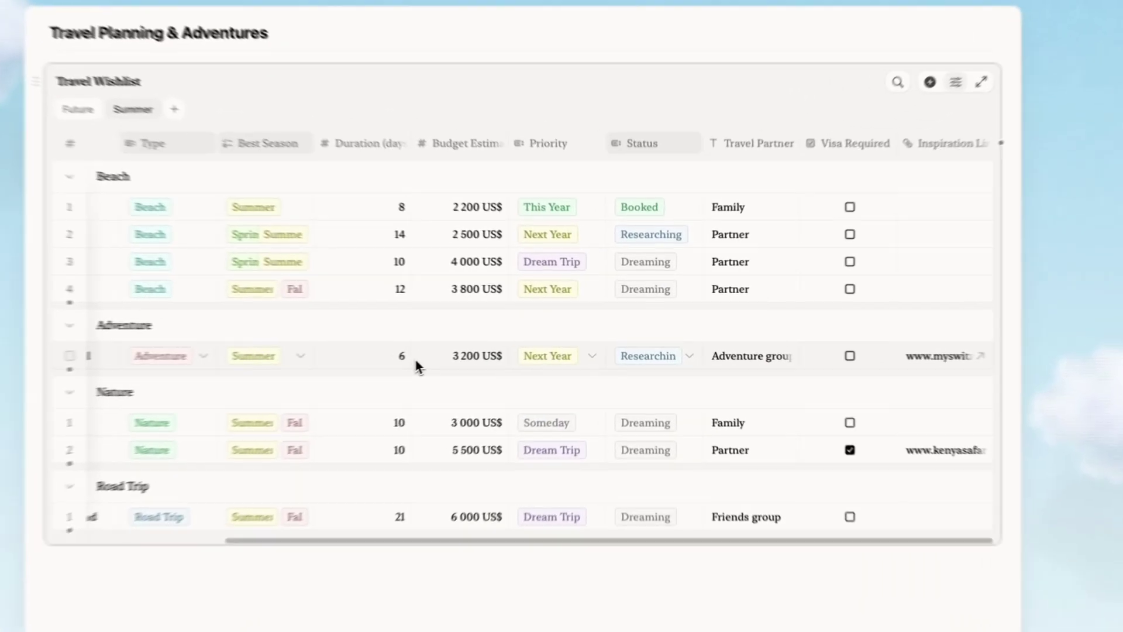
pyautogui.click(791, 258)
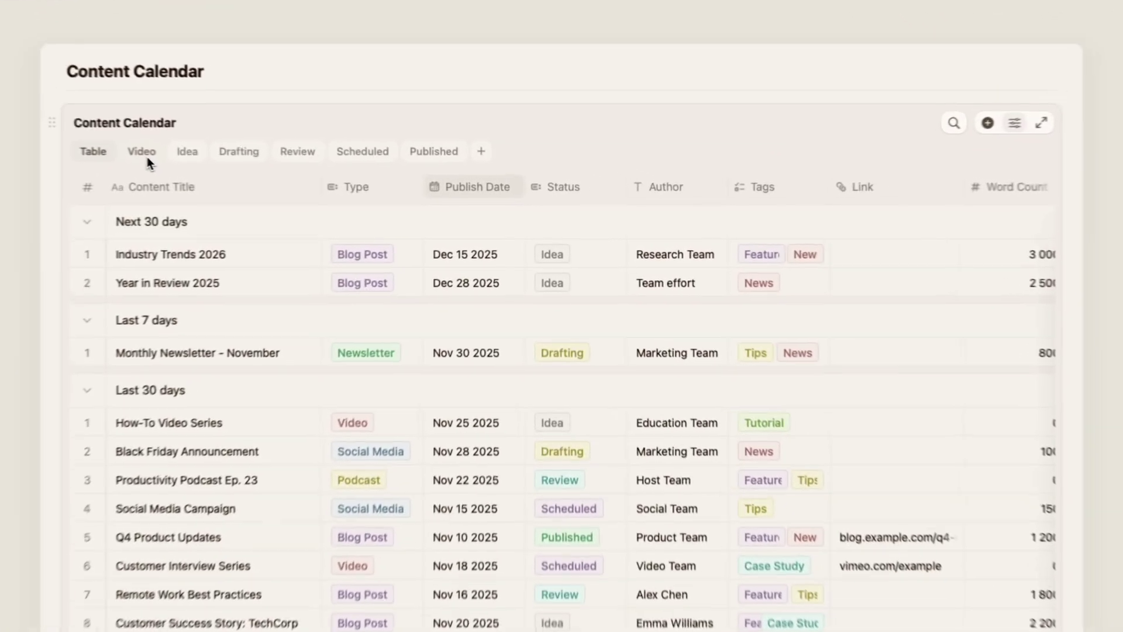
# Step: Cycle through the Video, Idea, Drafting, Review, Scheduled and Published views of the Content Calendar
pyautogui.click(112, 147)
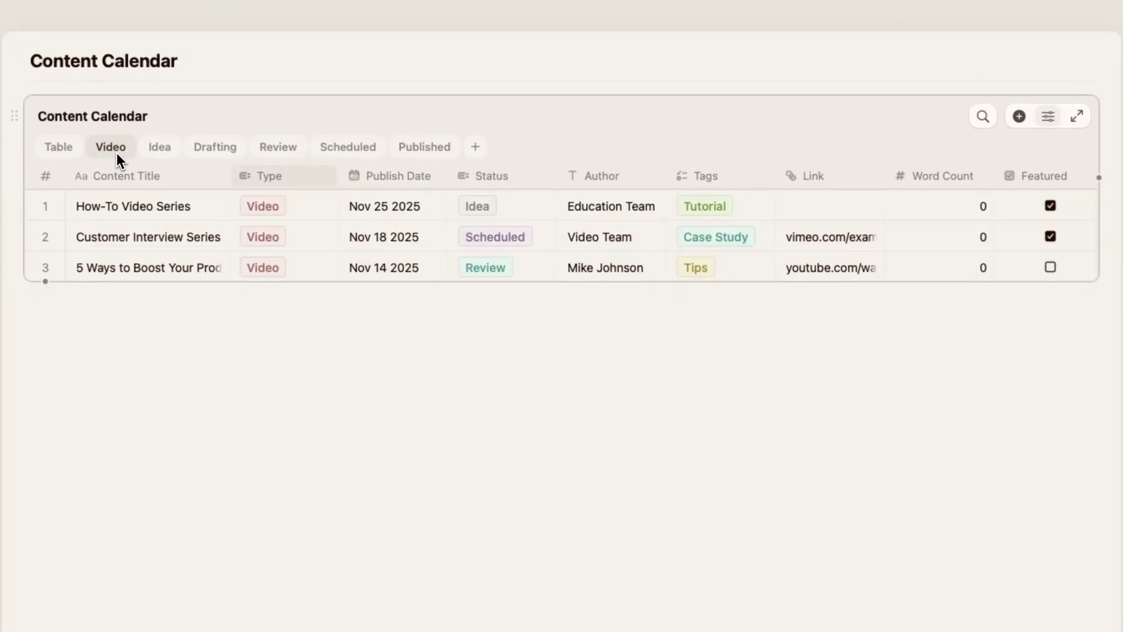
pyautogui.click(156, 150)
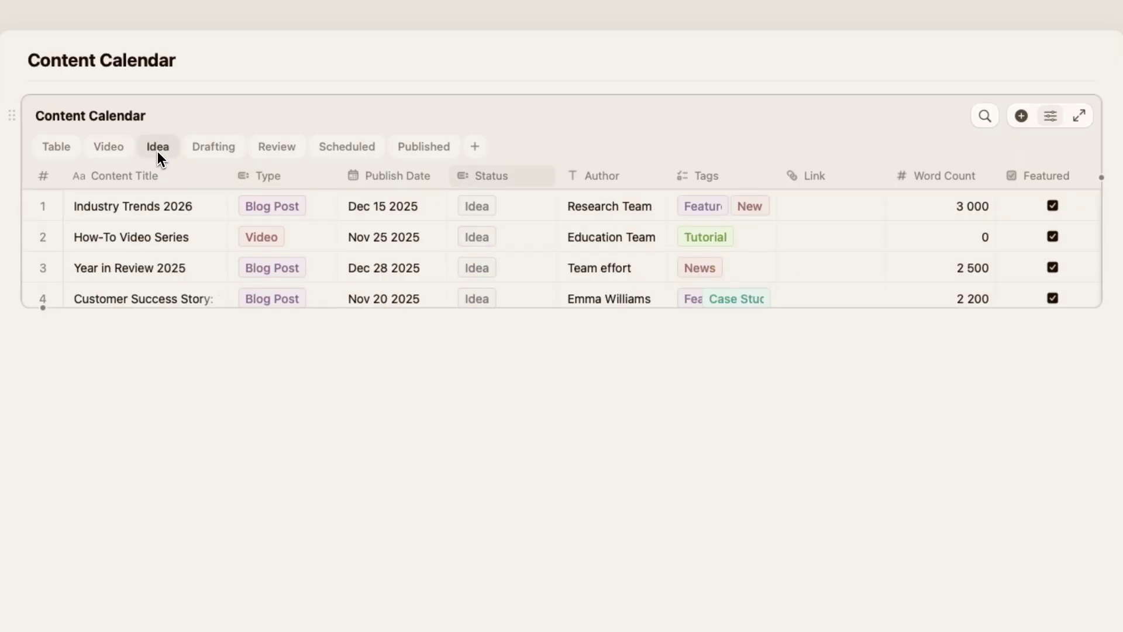
pyautogui.click(206, 149)
pyautogui.click(277, 149)
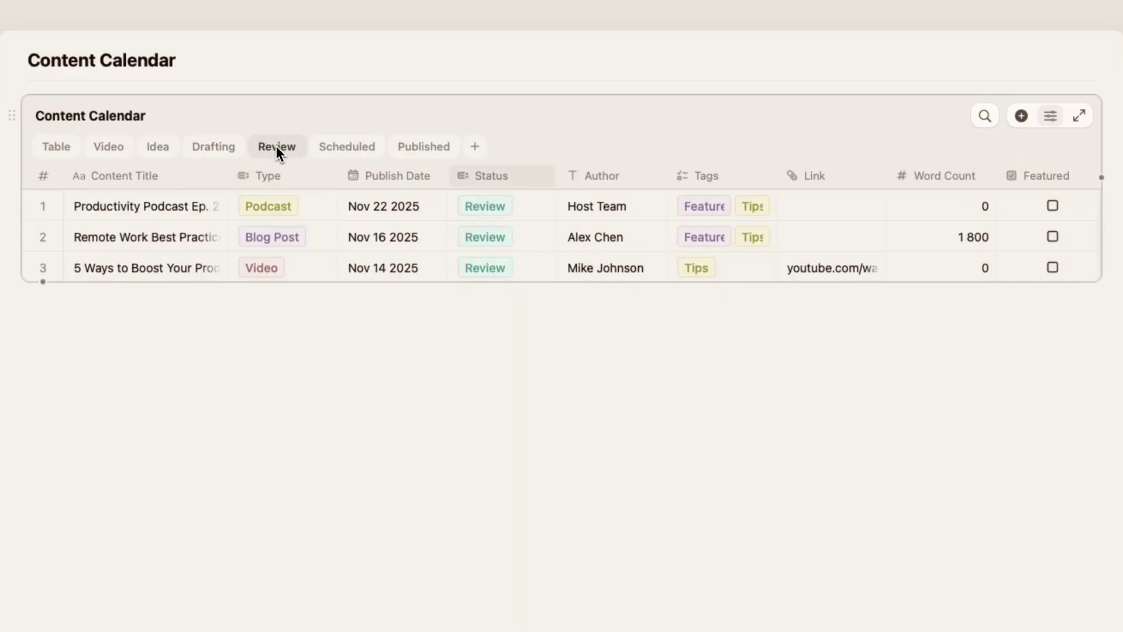
pyautogui.click(341, 143)
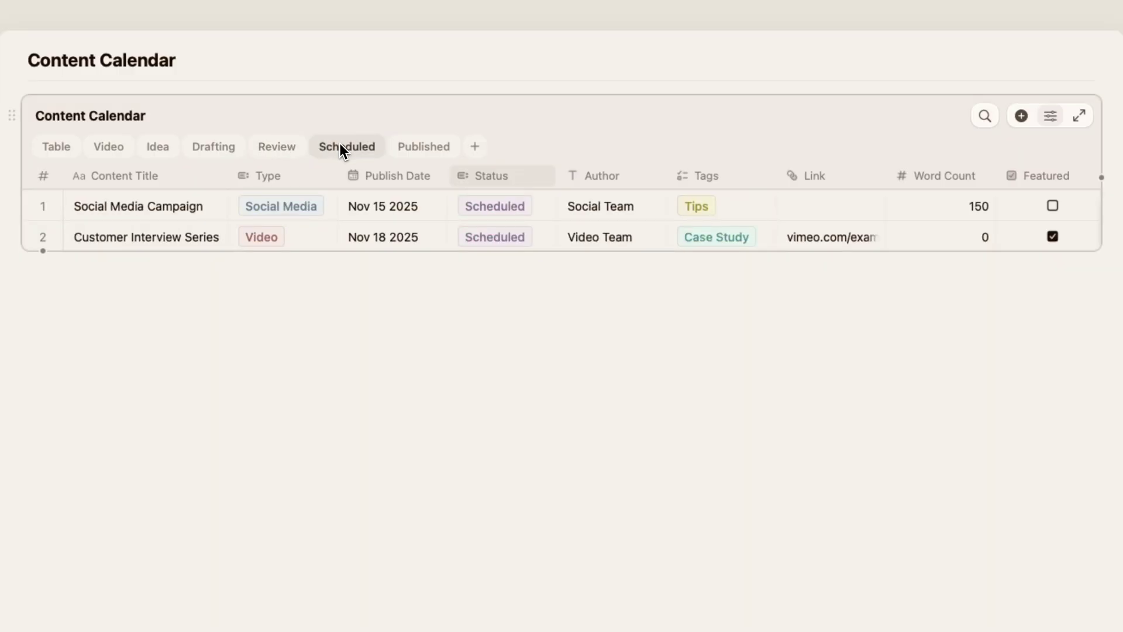
pyautogui.click(419, 147)
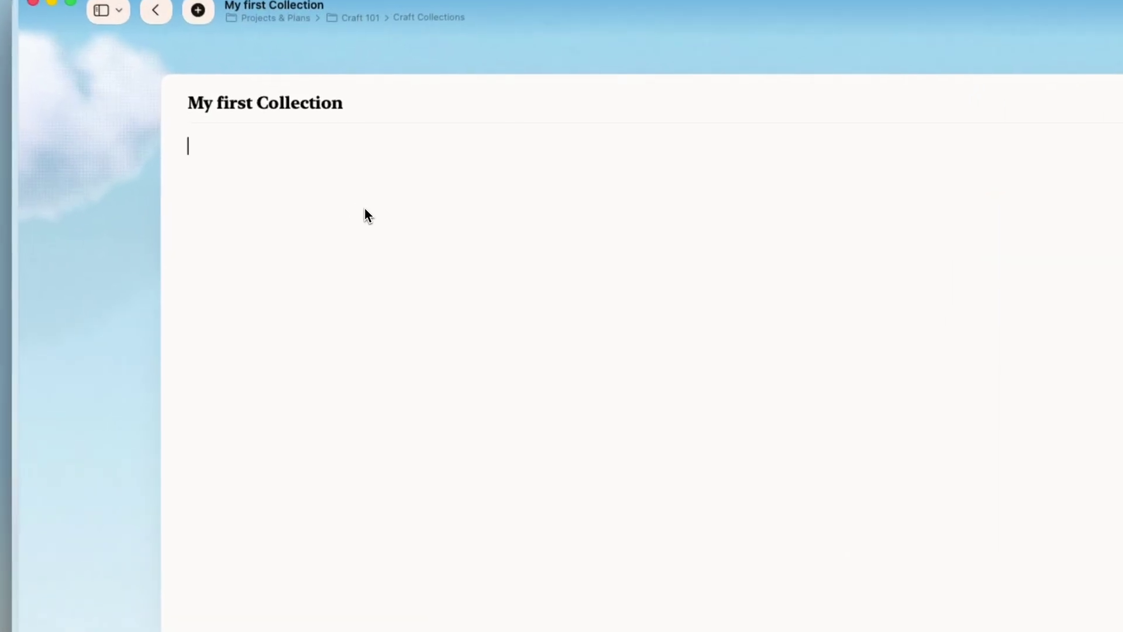
# Step: Insert a new collection with /insert and name it 'Travel Plans'
pyautogui.write('/')
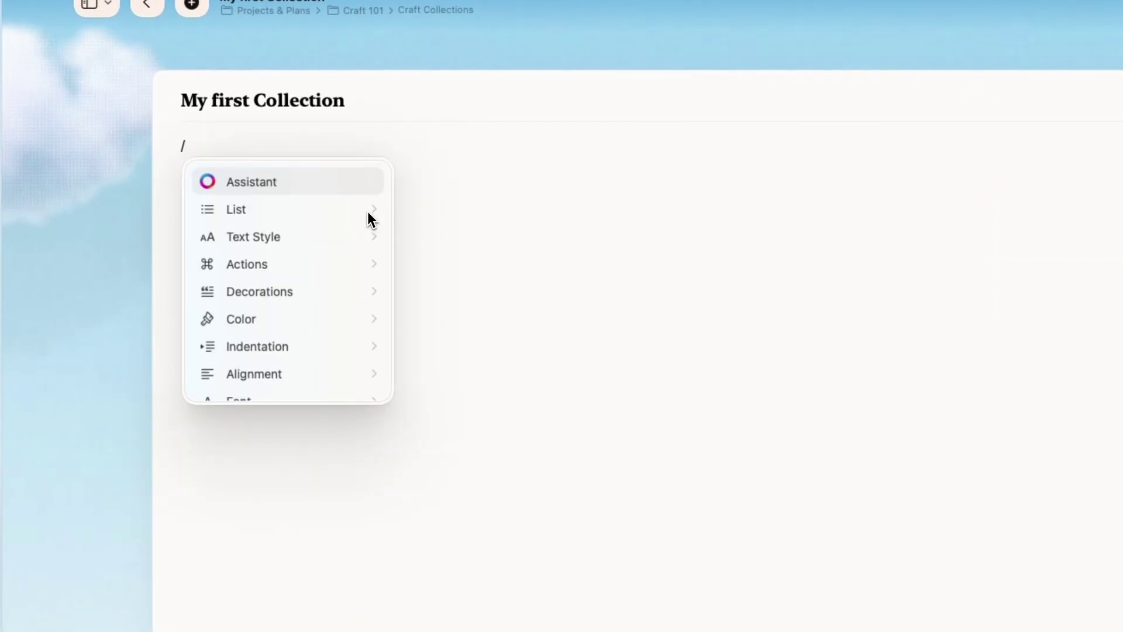
pyautogui.write('insert')
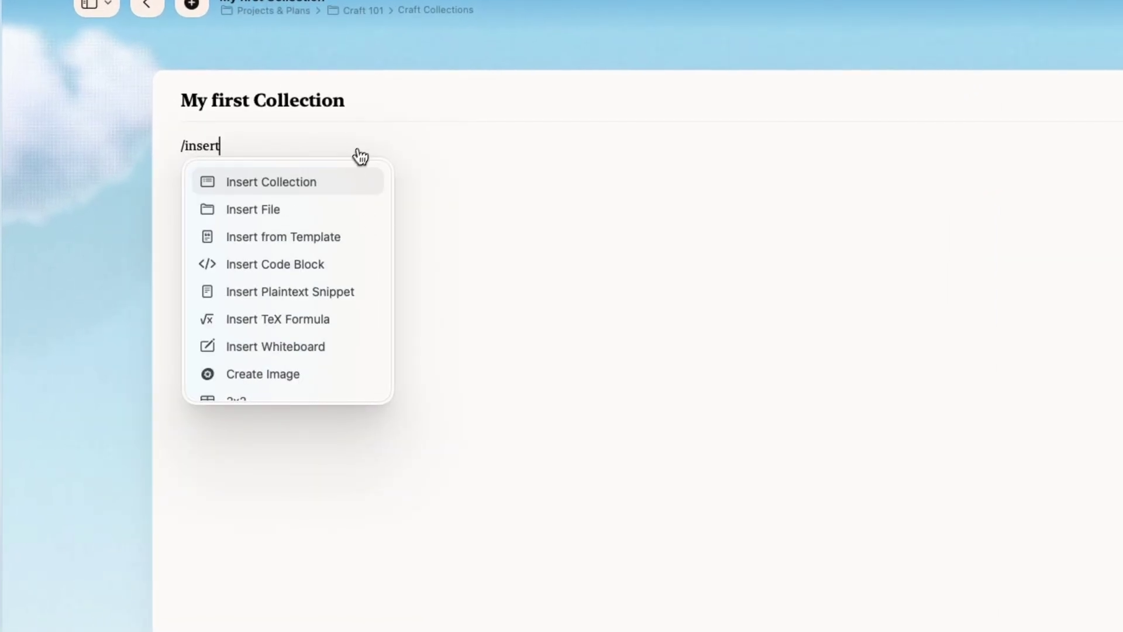
pyautogui.click(343, 186)
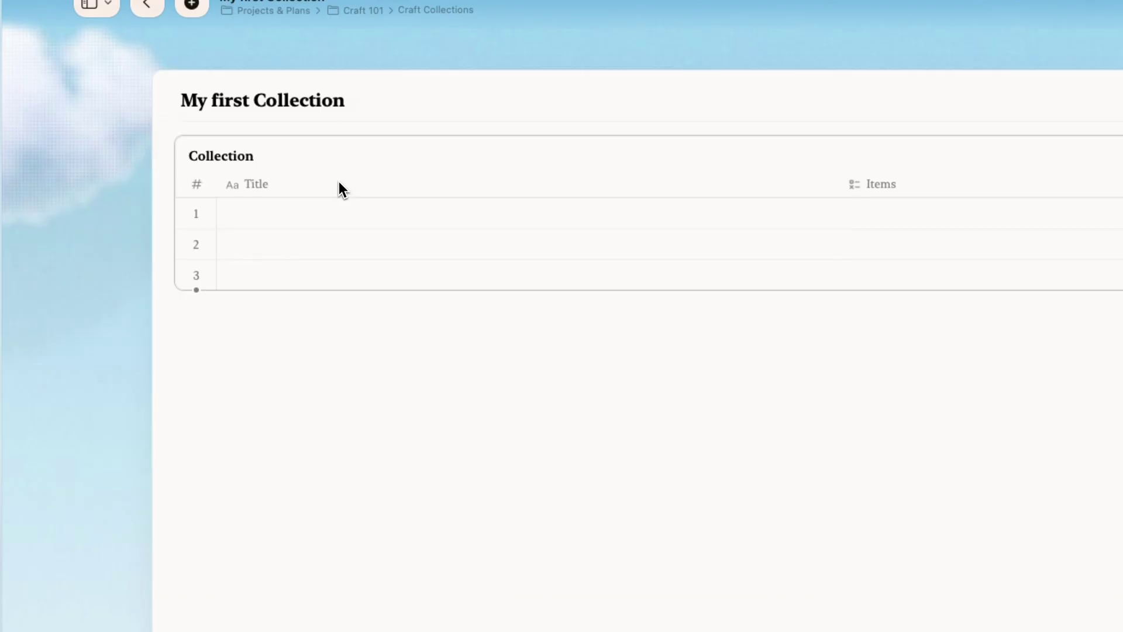
pyautogui.click(252, 156)
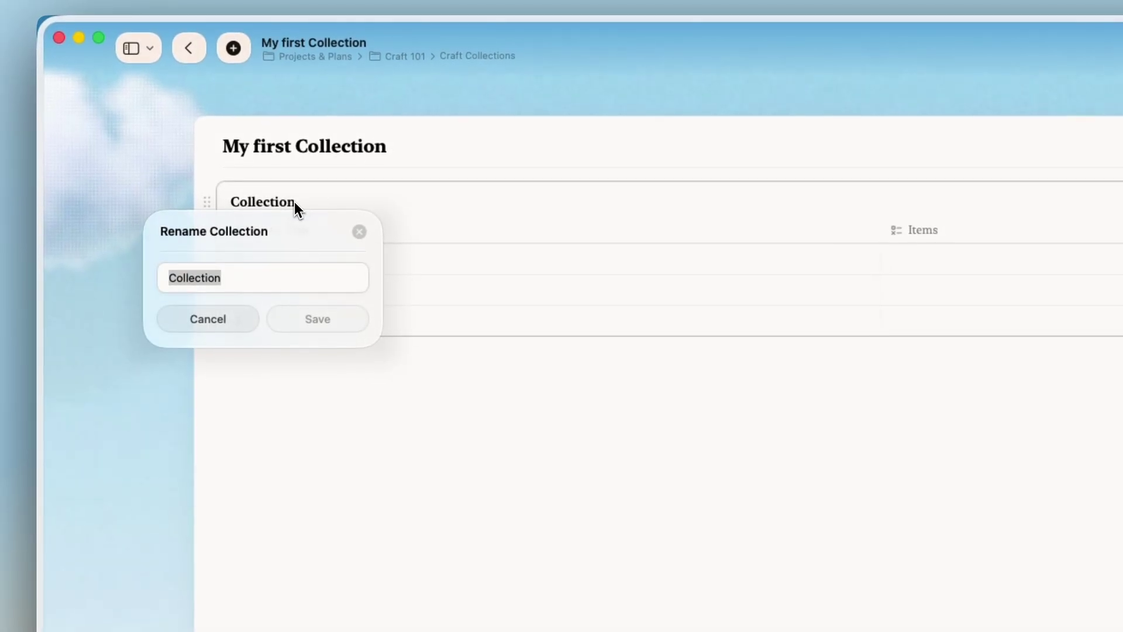
pyautogui.press('BackSpace')
pyautogui.write('Travel Plan')
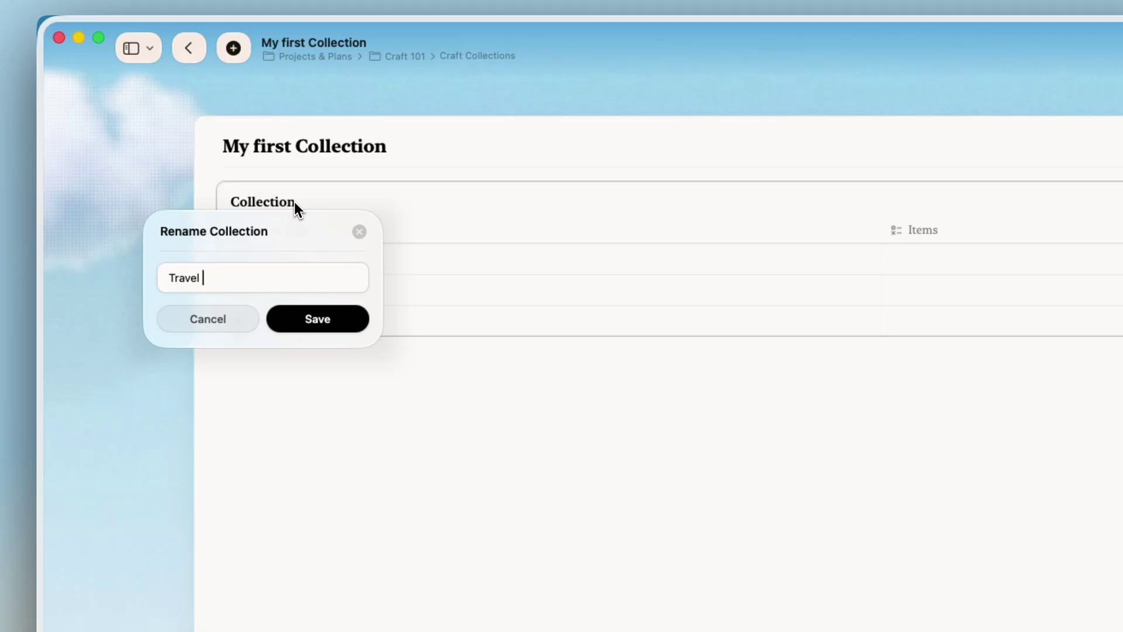
pyautogui.write('s')
pyautogui.click(321, 313)
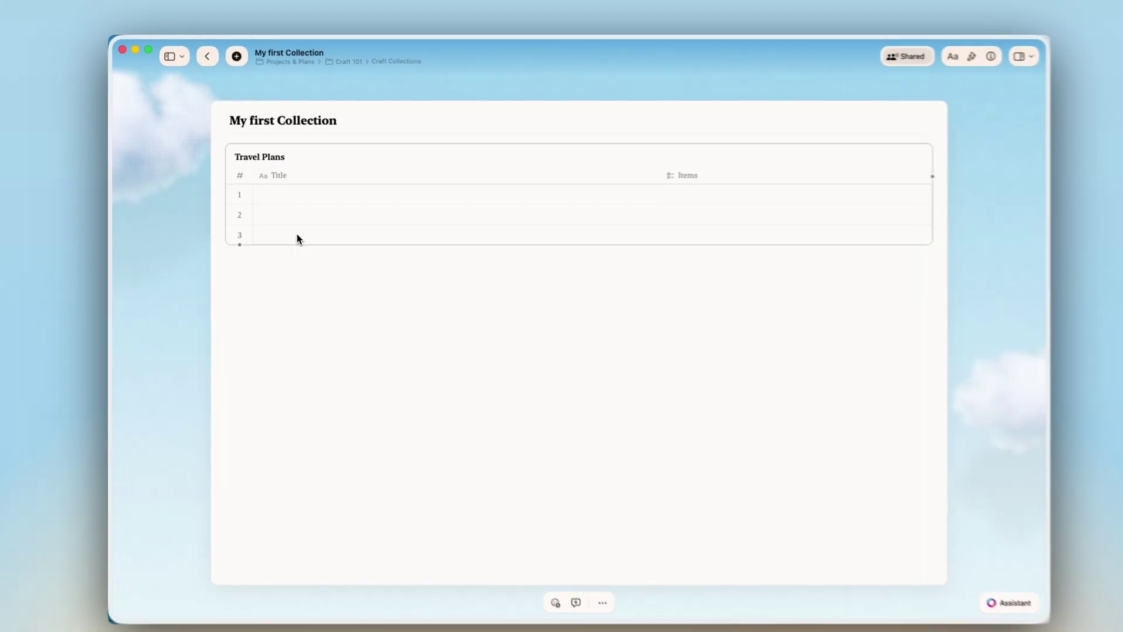
# Step: Rename the collection's Title field to Destination
pyautogui.click(867, 152)
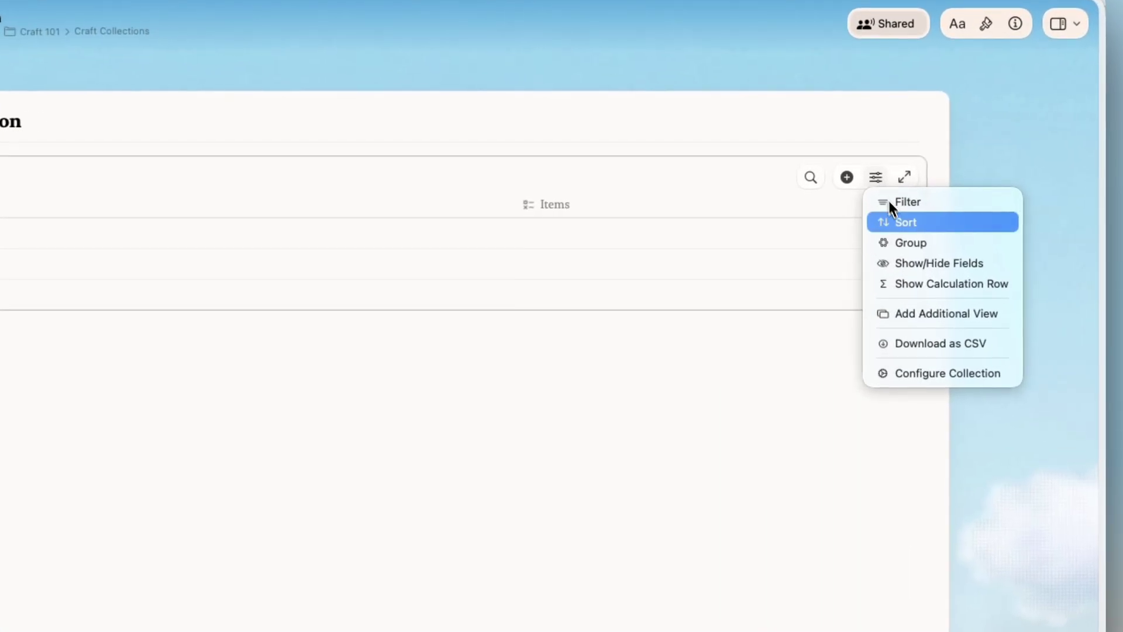
pyautogui.click(925, 375)
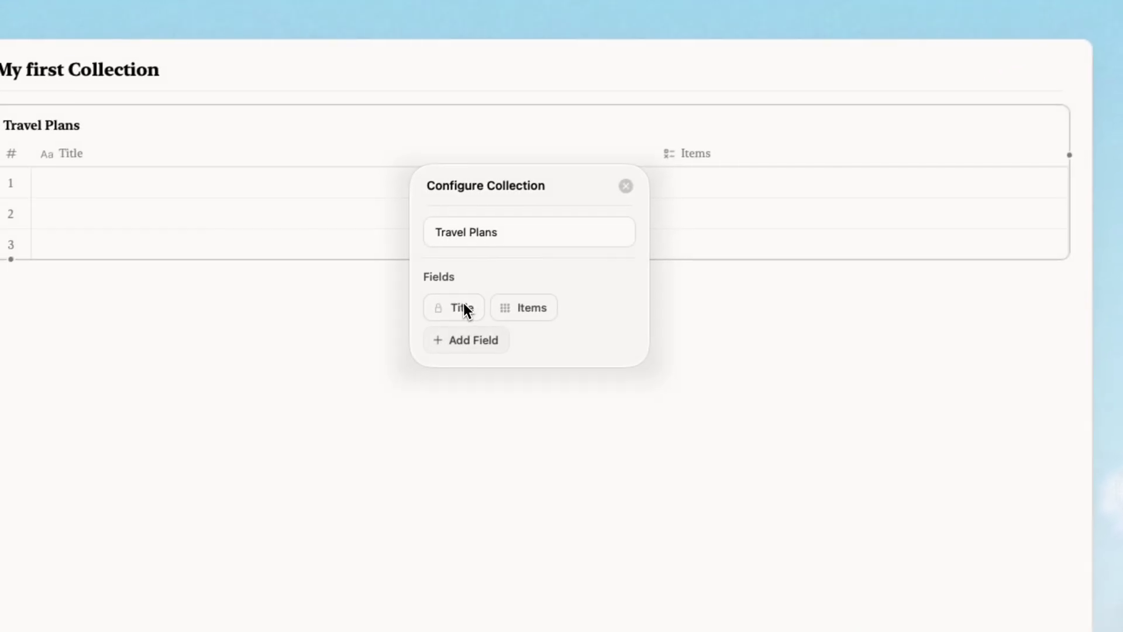
pyautogui.click(464, 305)
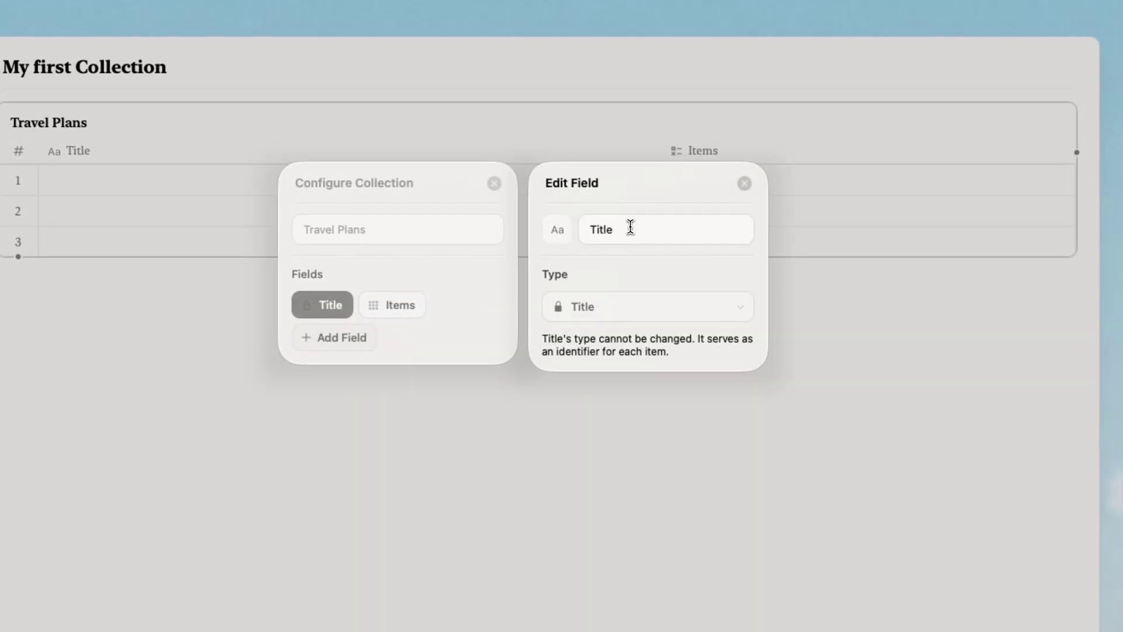
pyautogui.doubleClick(631, 227)
pyautogui.write('Destination')
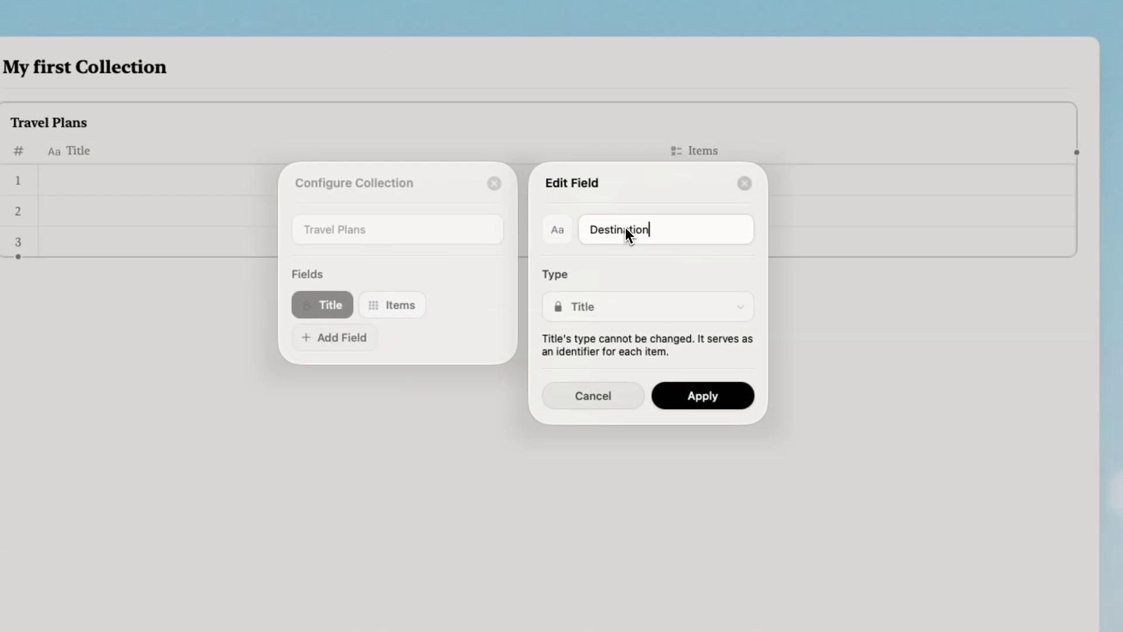
pyautogui.click(692, 403)
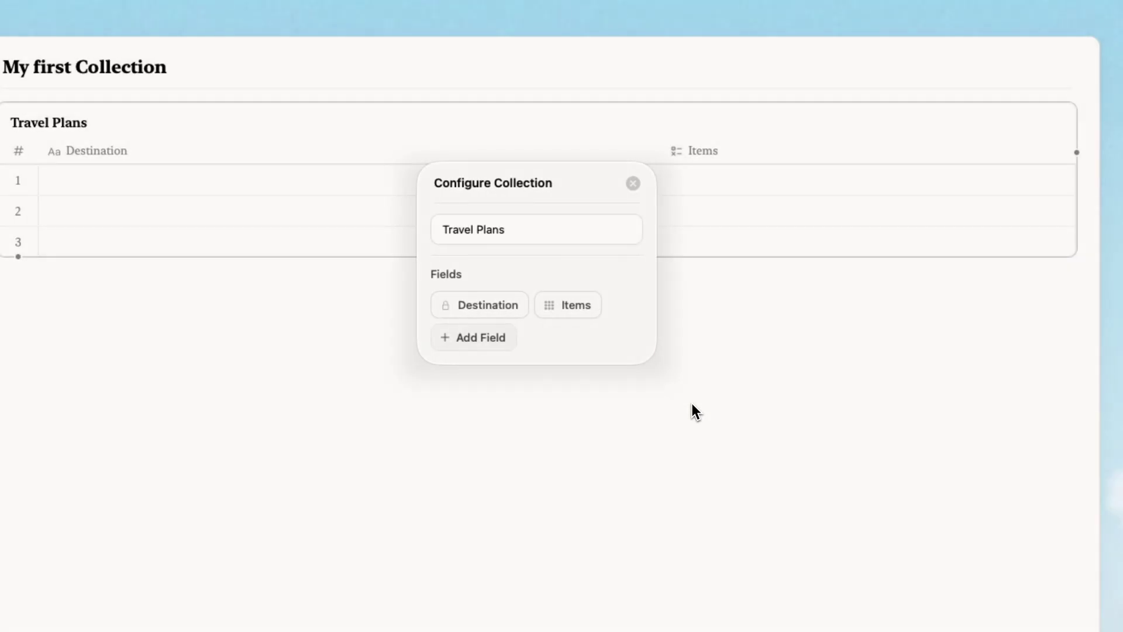
# Step: Rename the Items field to Country and make it a Text field
pyautogui.click(576, 306)
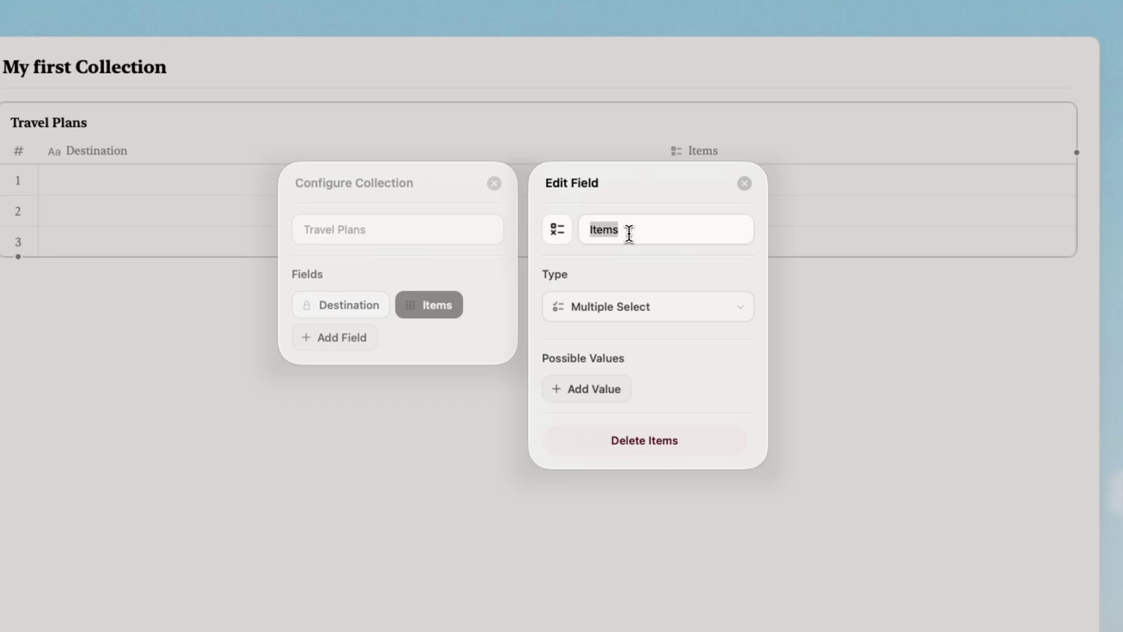
pyautogui.write('Country')
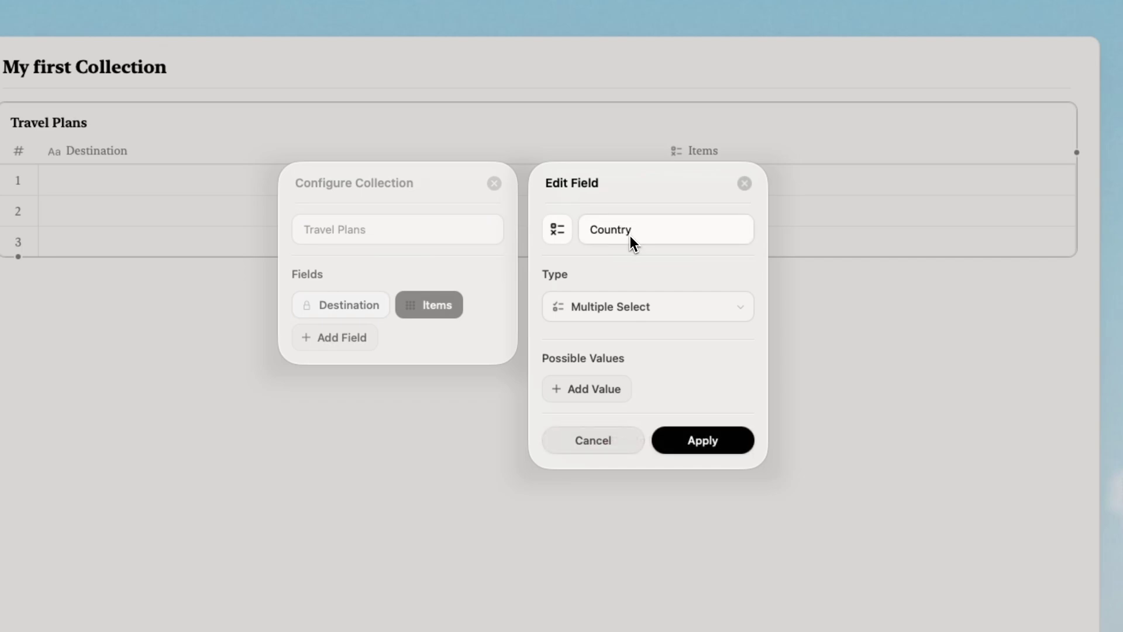
pyautogui.click(644, 310)
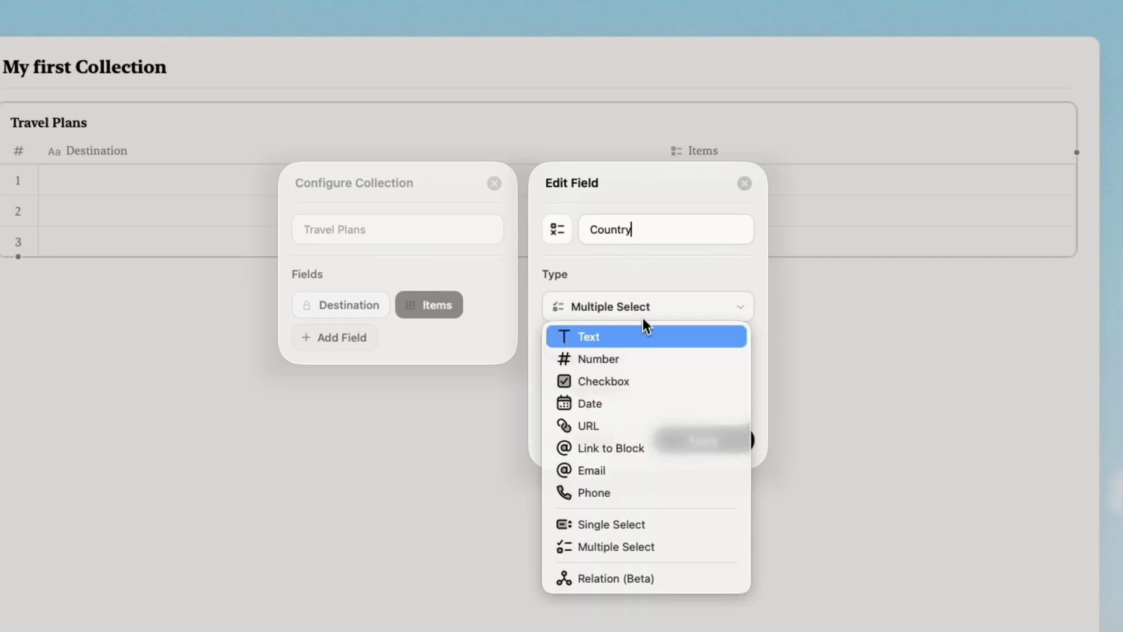
pyautogui.click(639, 340)
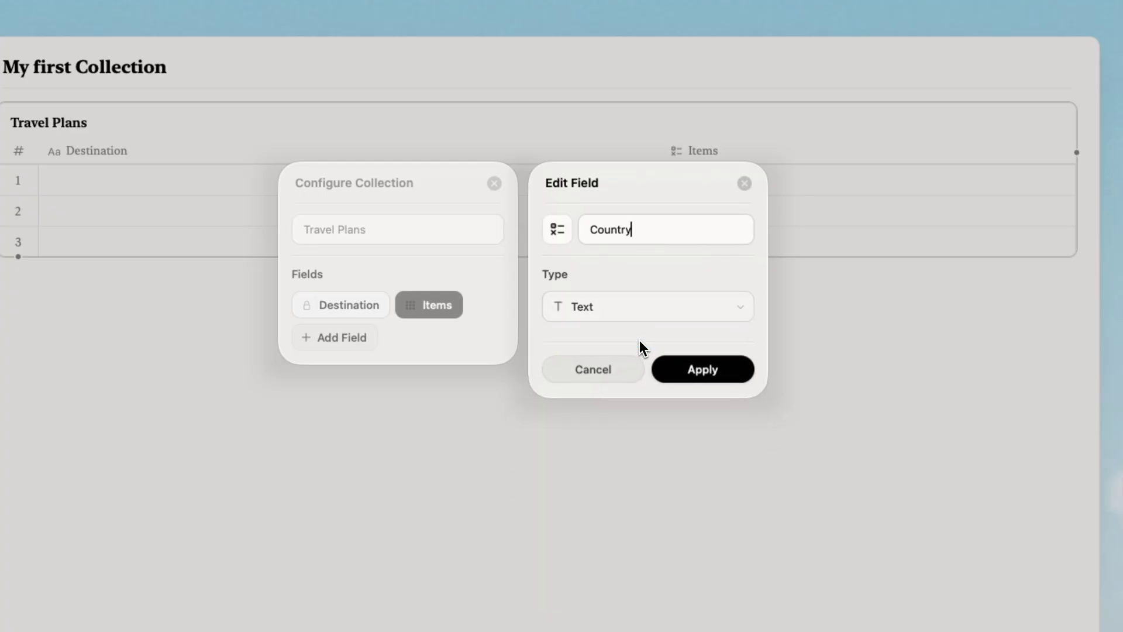
pyautogui.click(700, 368)
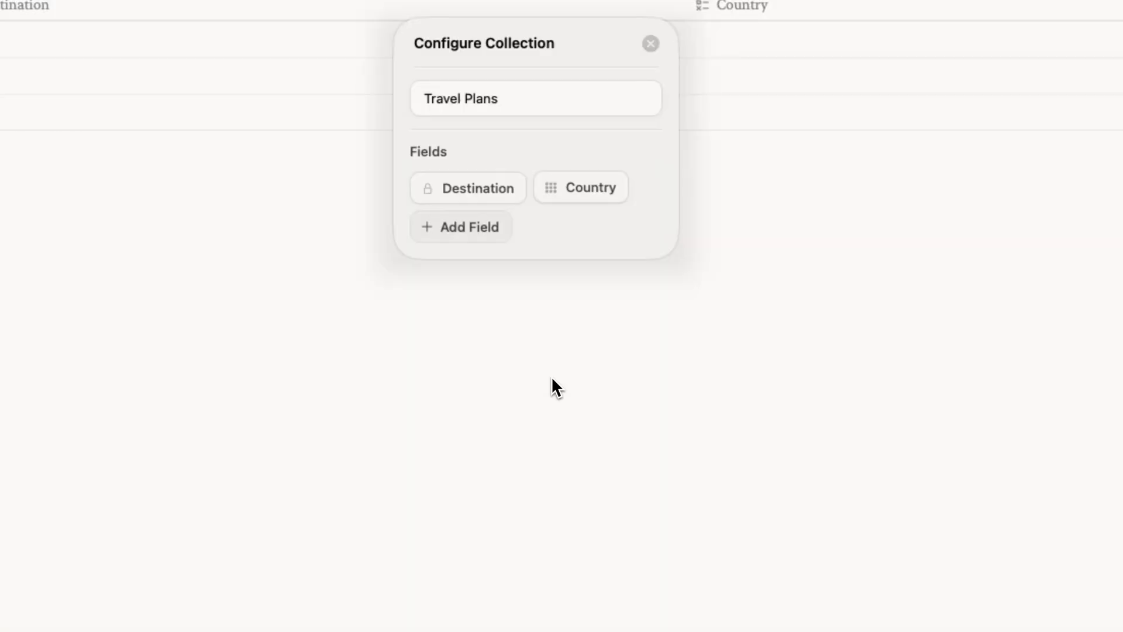
# Step: Create a single-select field named Type with the first option City Break
pyautogui.click(462, 234)
pyautogui.write('Type')
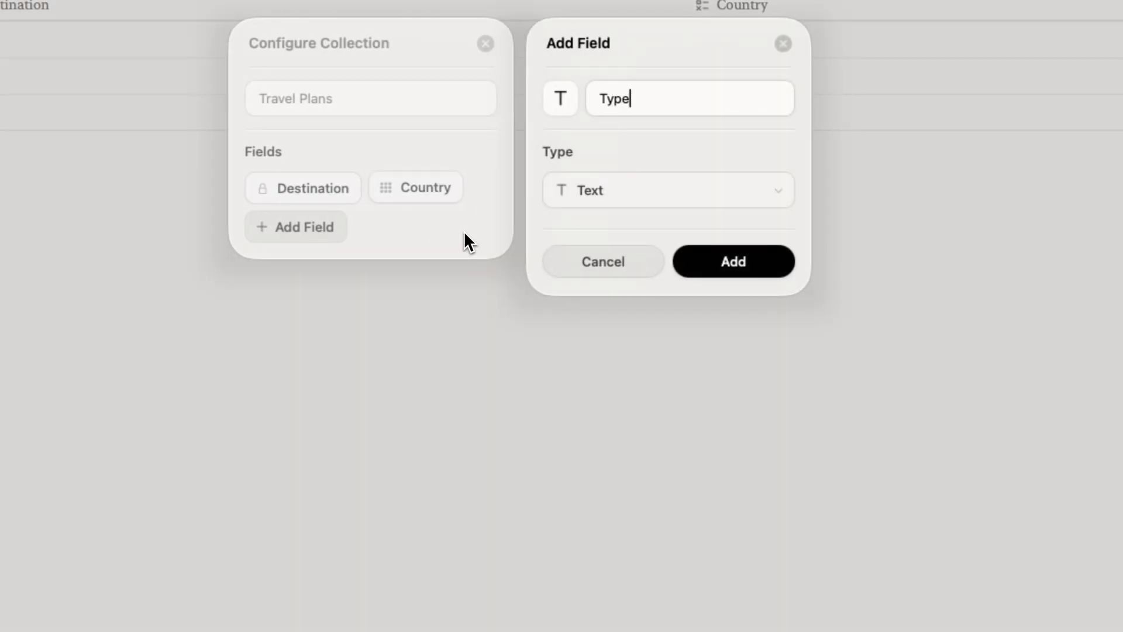
pyautogui.click(654, 200)
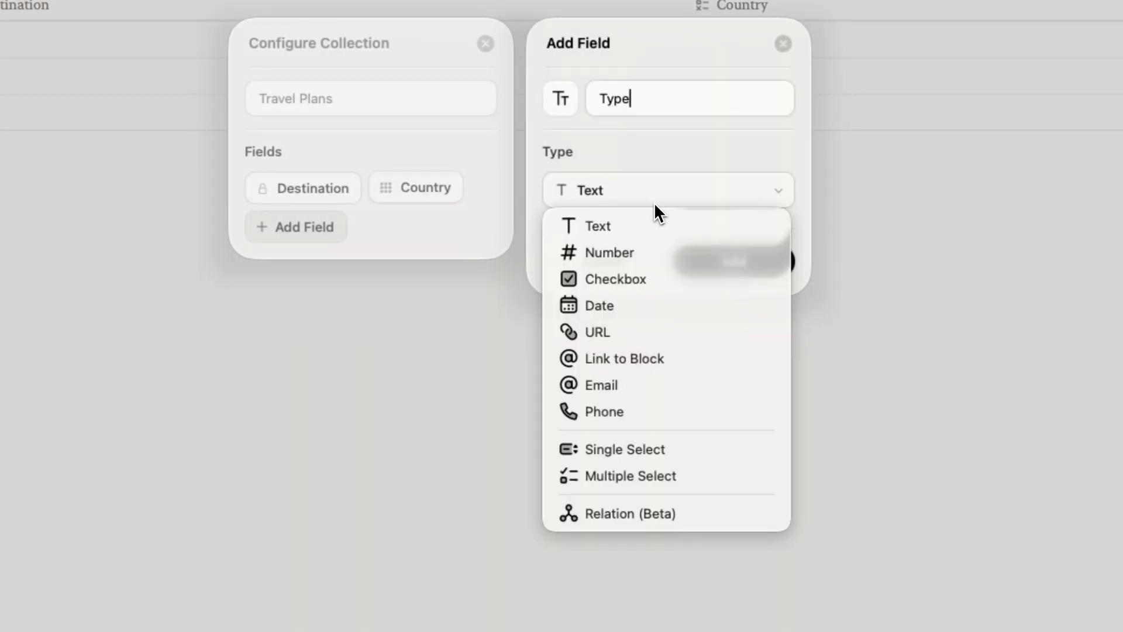
pyautogui.click(686, 449)
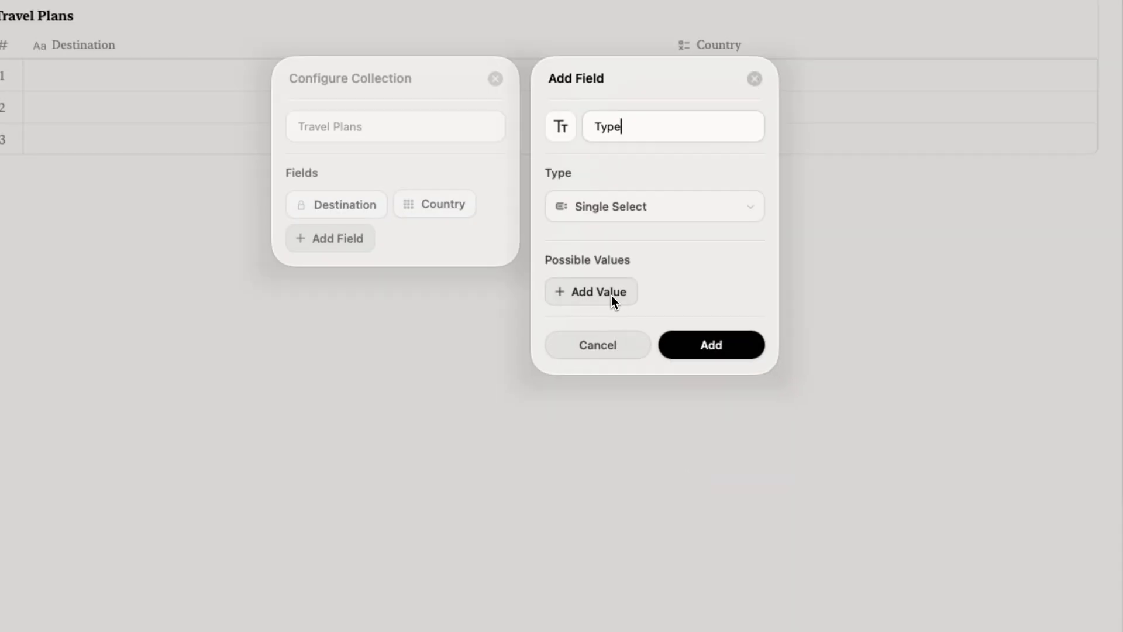
pyautogui.click(620, 291)
pyautogui.write('city Break')
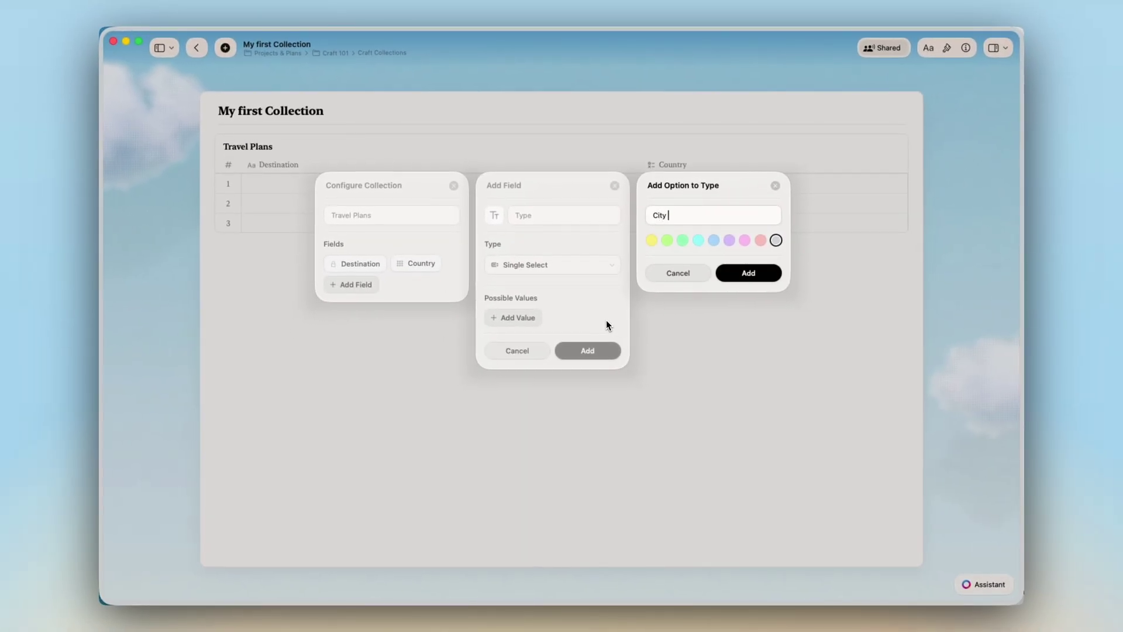
pyautogui.press('Return')
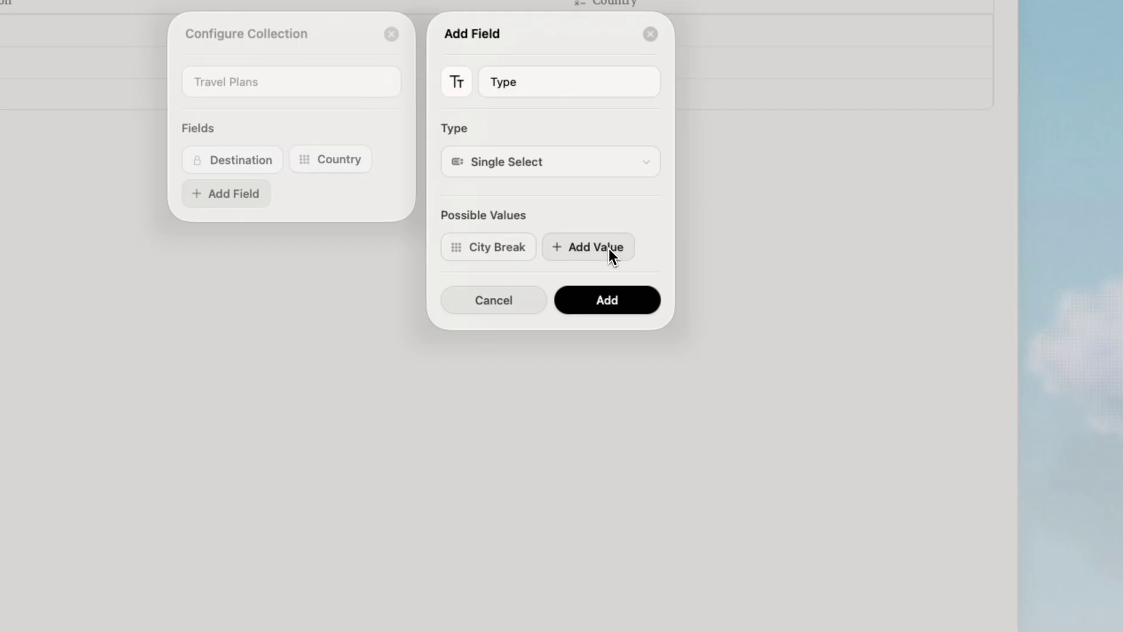
# Step: Add the options Beach, Advanture and Cultural to the Type field
pyautogui.click(611, 252)
pyautogui.write('Beach')
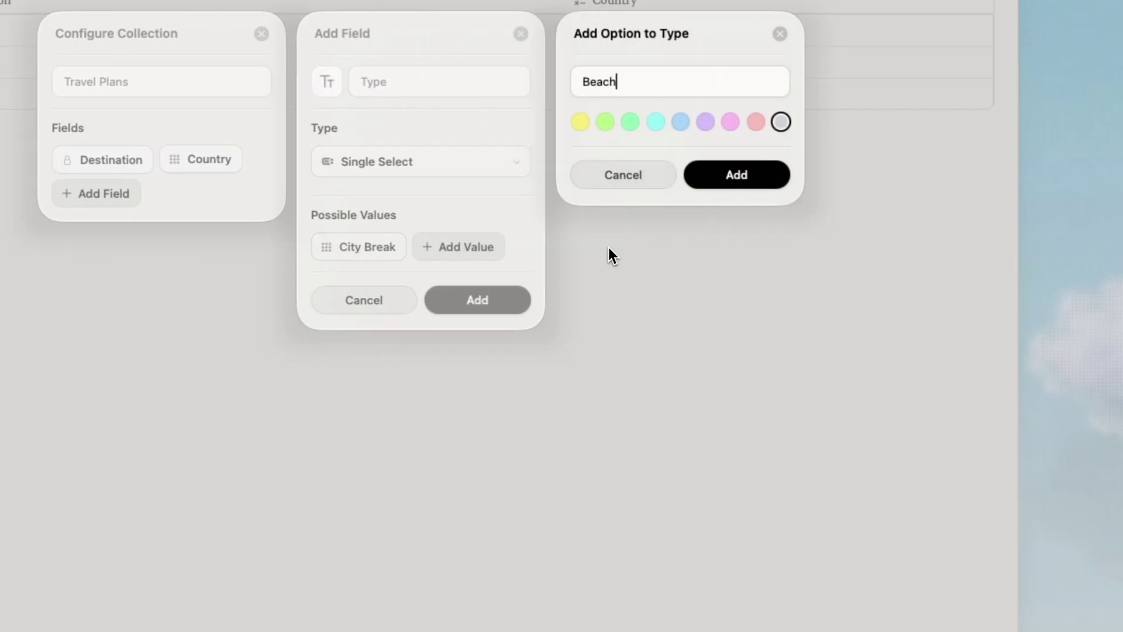
pyautogui.click(768, 179)
pyautogui.click(517, 283)
pyautogui.write('Advanture')
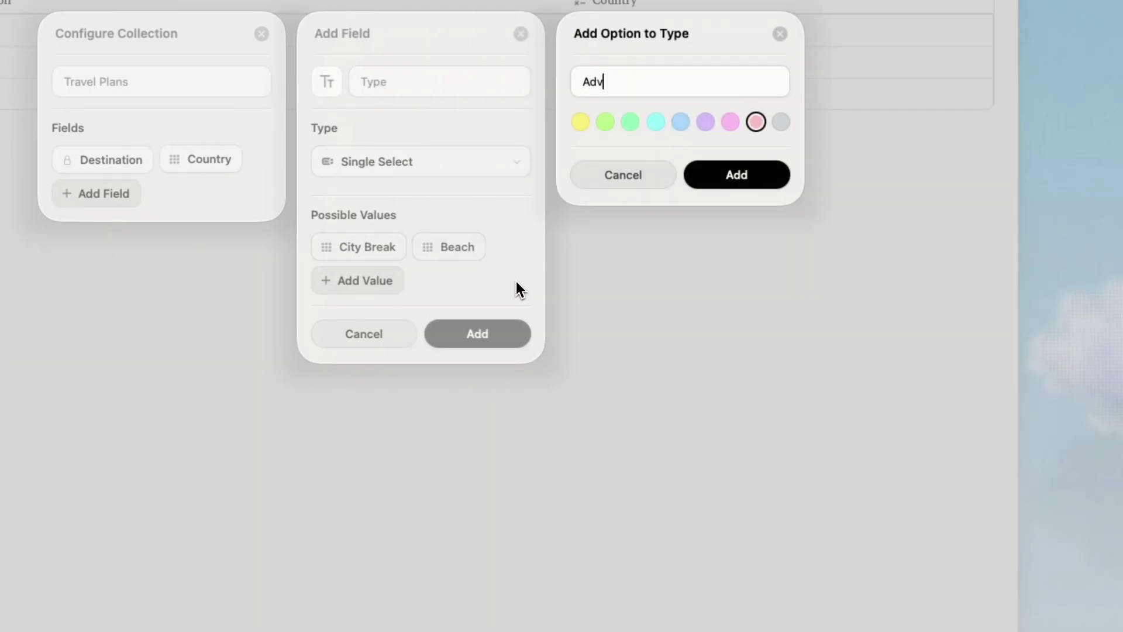
pyautogui.click(742, 177)
pyautogui.click(616, 282)
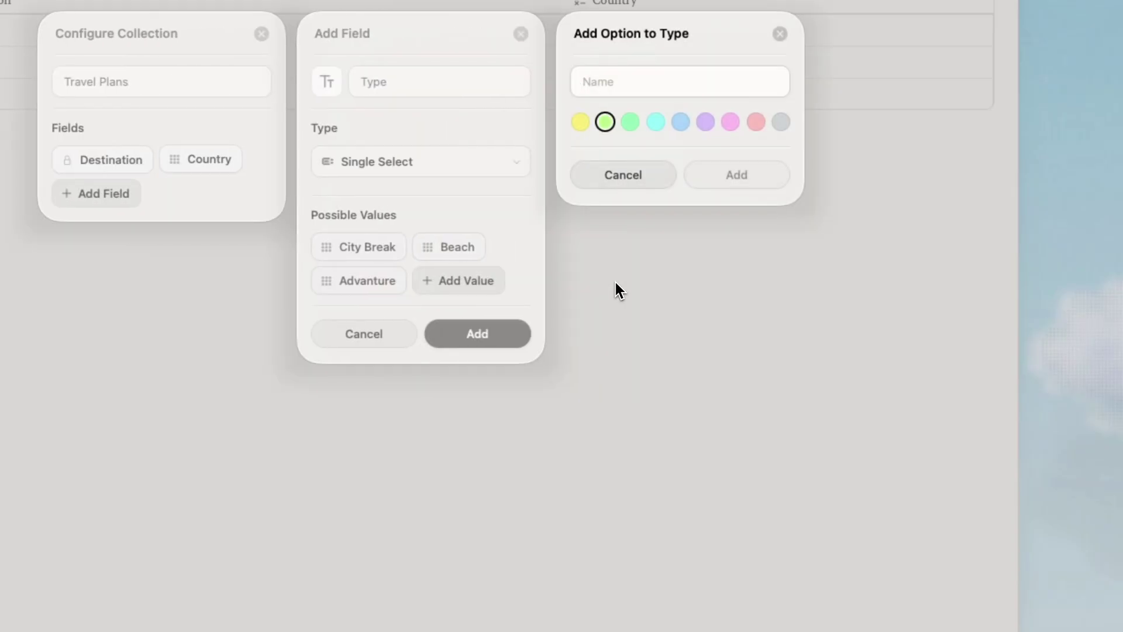
pyautogui.write('Cultural')
pyautogui.click(764, 185)
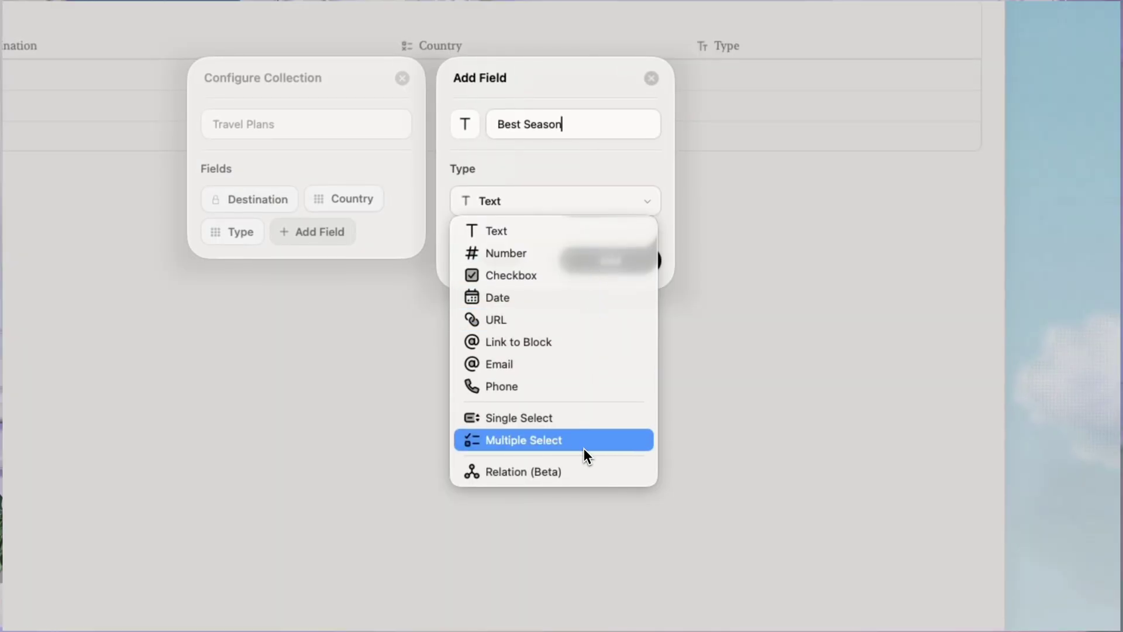
# Step: Make Best Season a multiple-select field with the options Spring, Fall and Summer
pyautogui.click(584, 448)
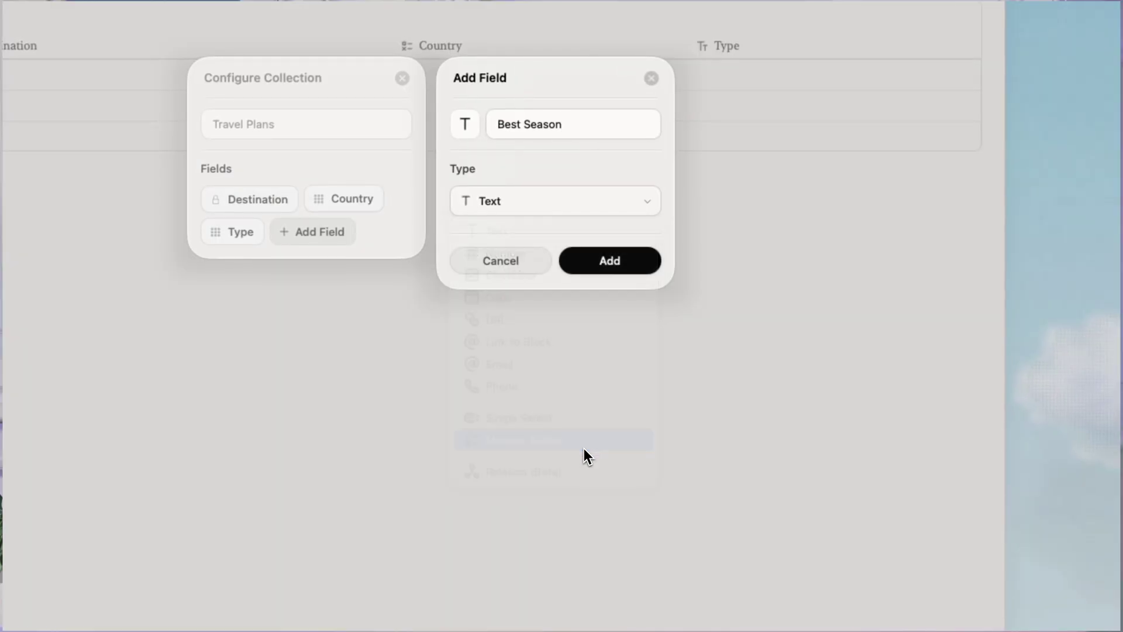
pyautogui.click(517, 283)
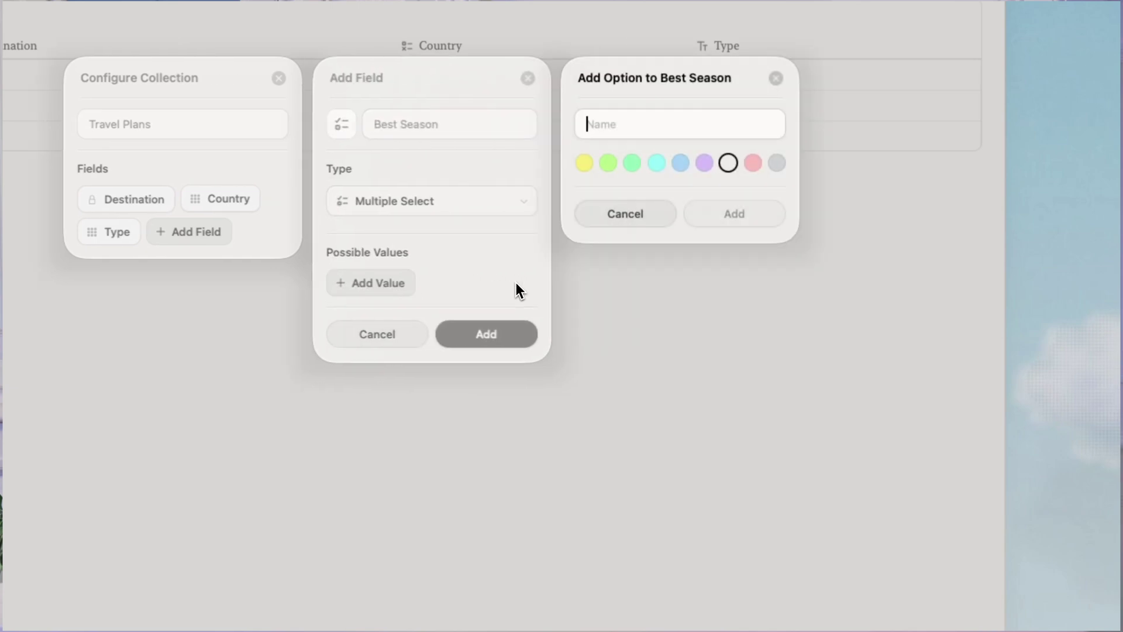
pyautogui.write('S')
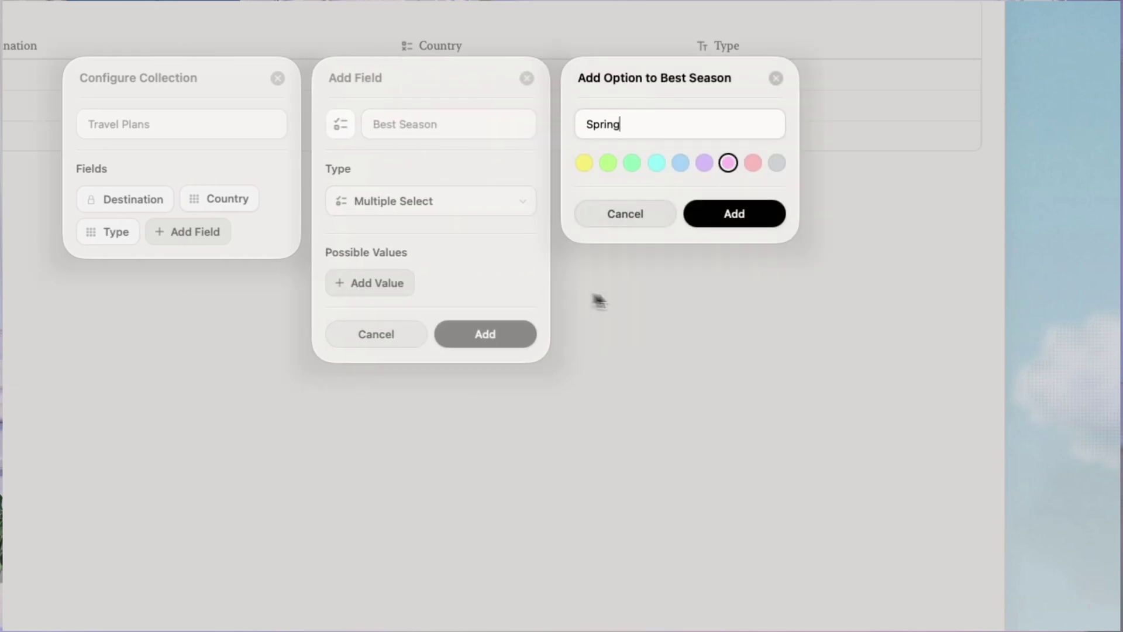
pyautogui.write('pring')
pyautogui.click(753, 214)
pyautogui.click(577, 283)
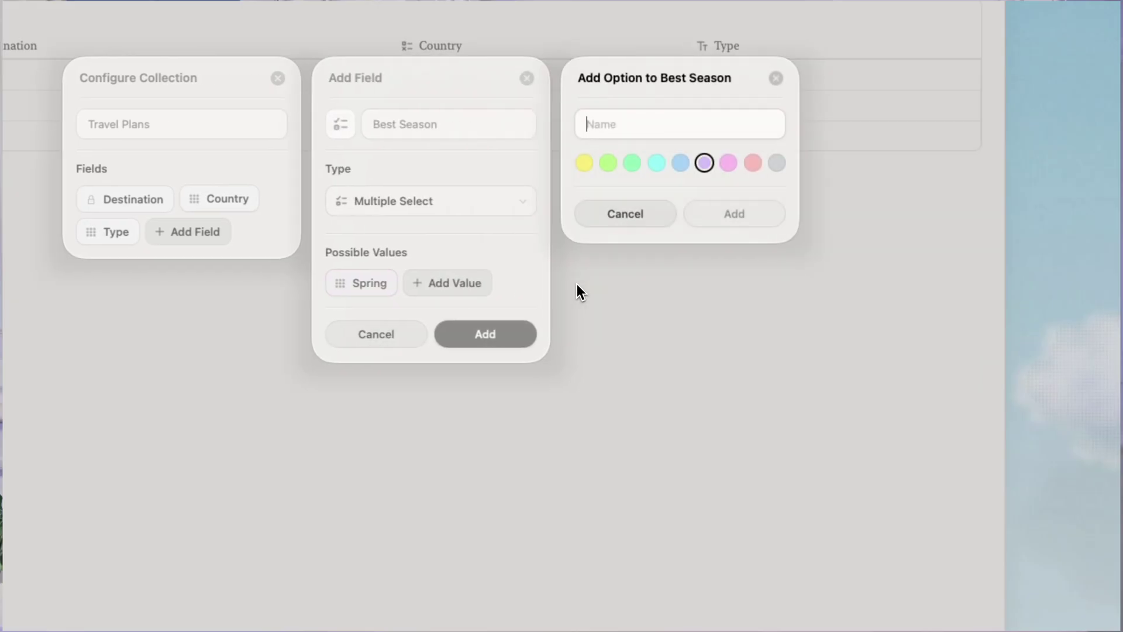
pyautogui.write('Fall')
pyautogui.click(755, 216)
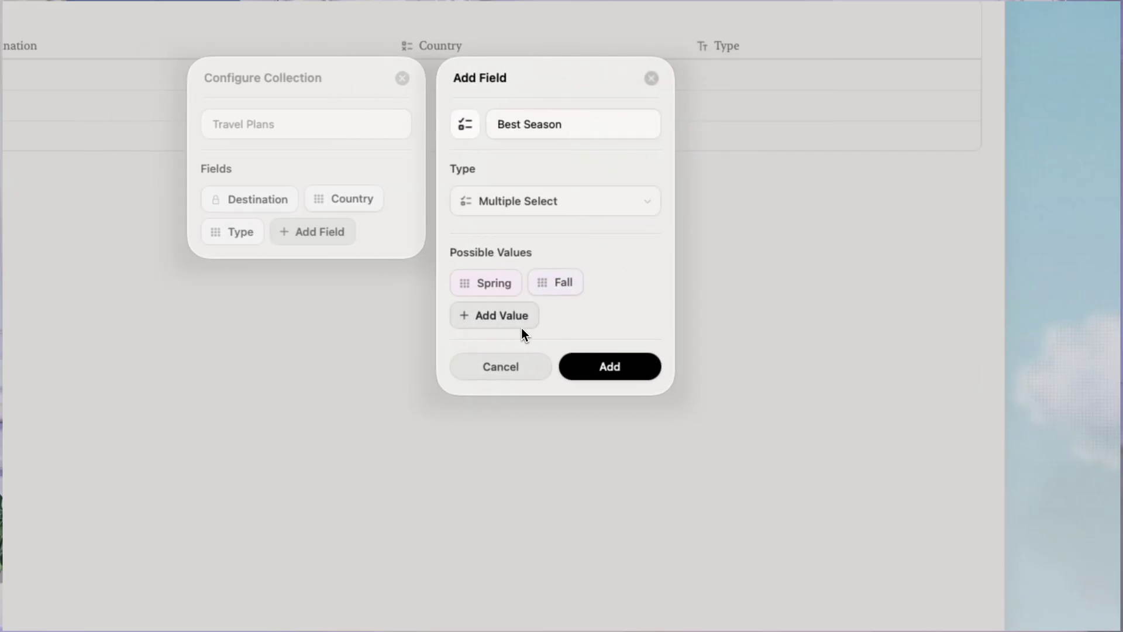
pyautogui.click(522, 330)
pyautogui.write('Summer')
pyautogui.click(741, 218)
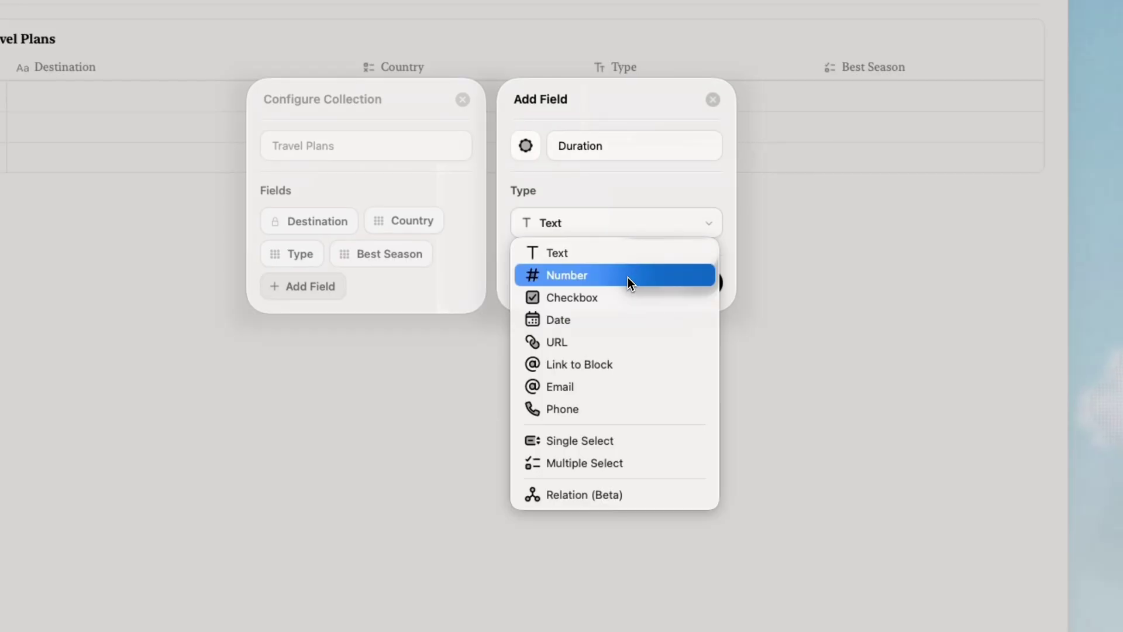
# Step: Make Duration a plain Number field and add a Date field of type Date
pyautogui.click(628, 278)
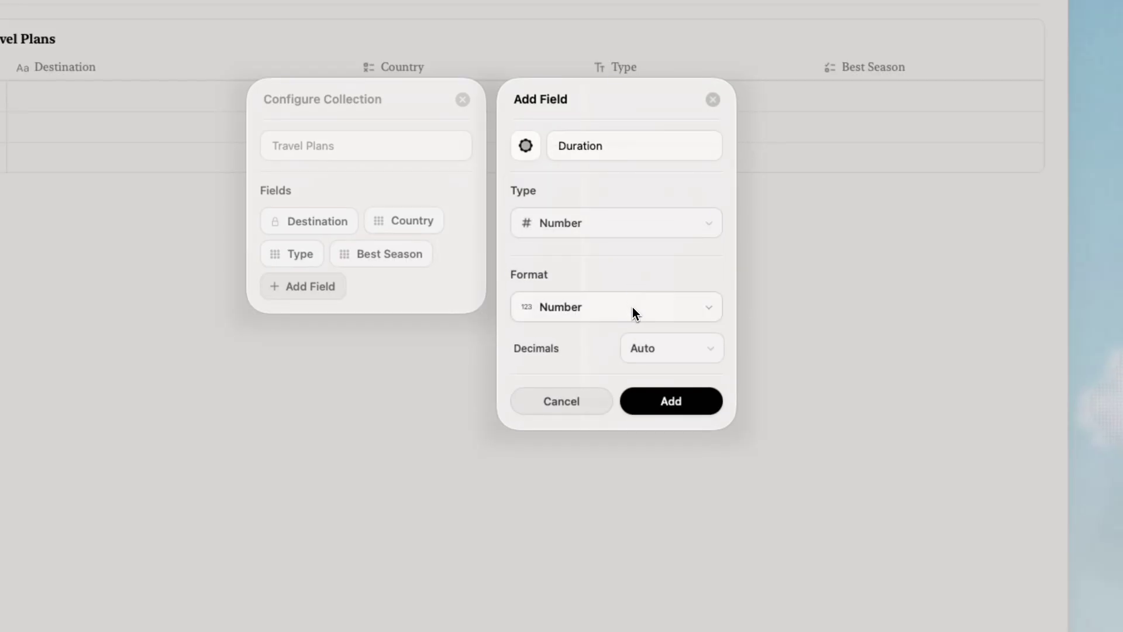
pyautogui.click(633, 306)
pyautogui.click(633, 336)
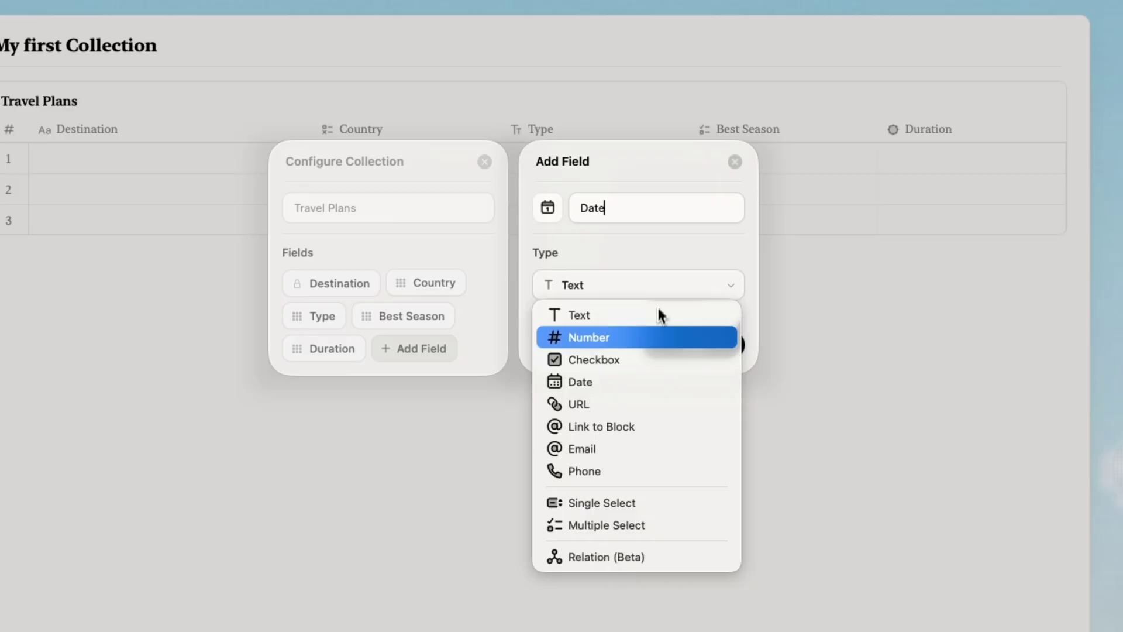
pyautogui.click(654, 380)
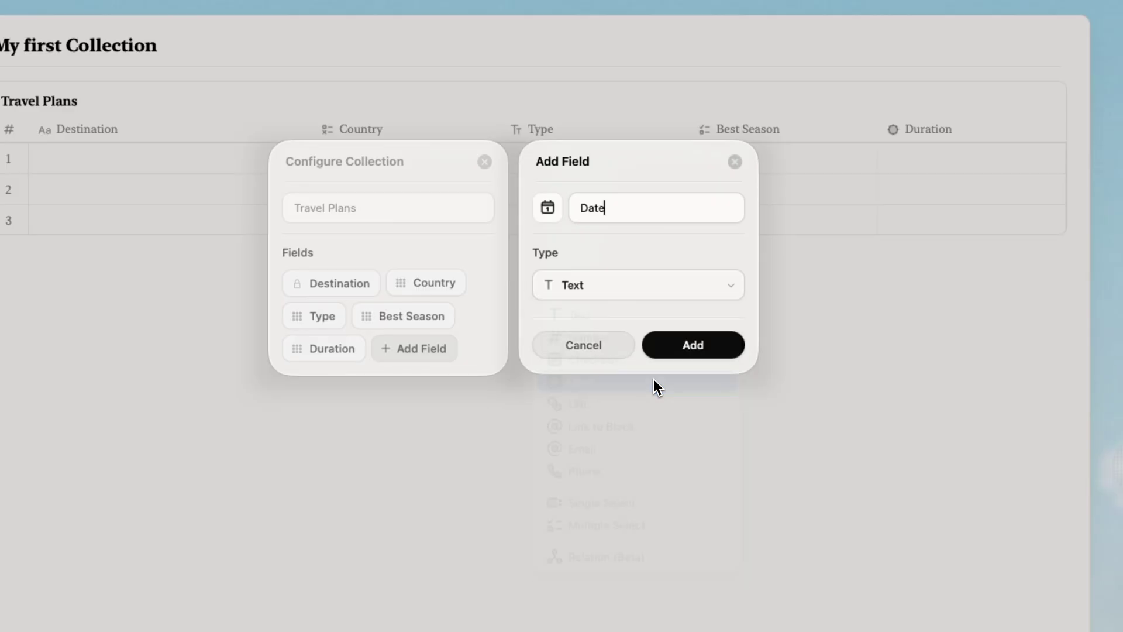
pyautogui.click(679, 344)
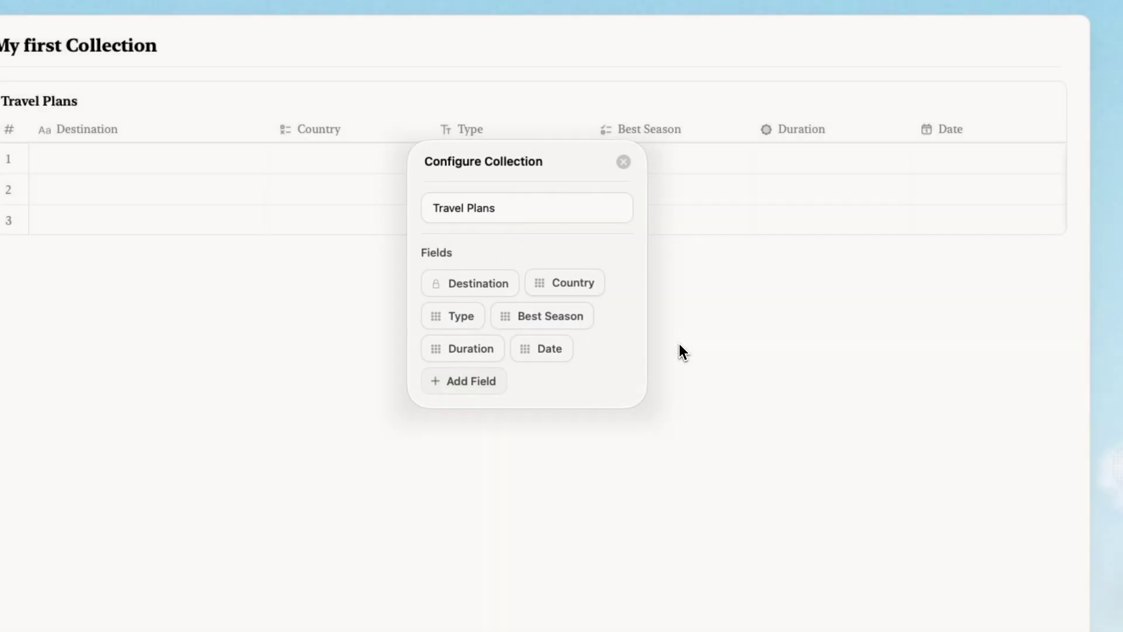
# Step: Add a checkbox field named Visa Required to the collection
pyautogui.click(494, 383)
pyautogui.click(650, 286)
pyautogui.click(648, 359)
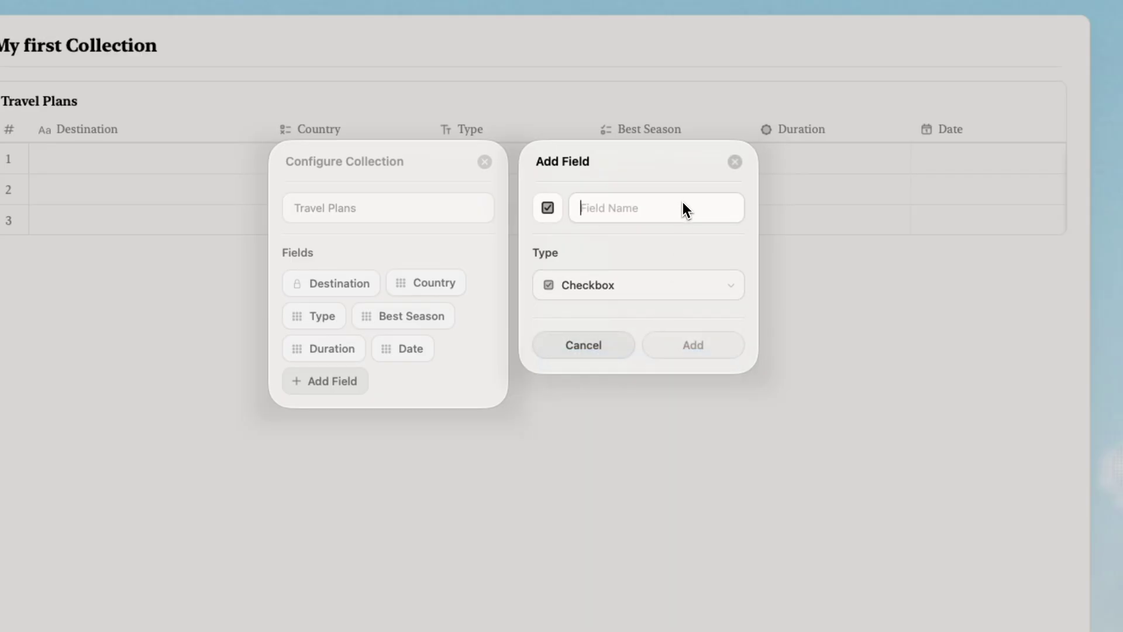
pyautogui.write('Visa Required')
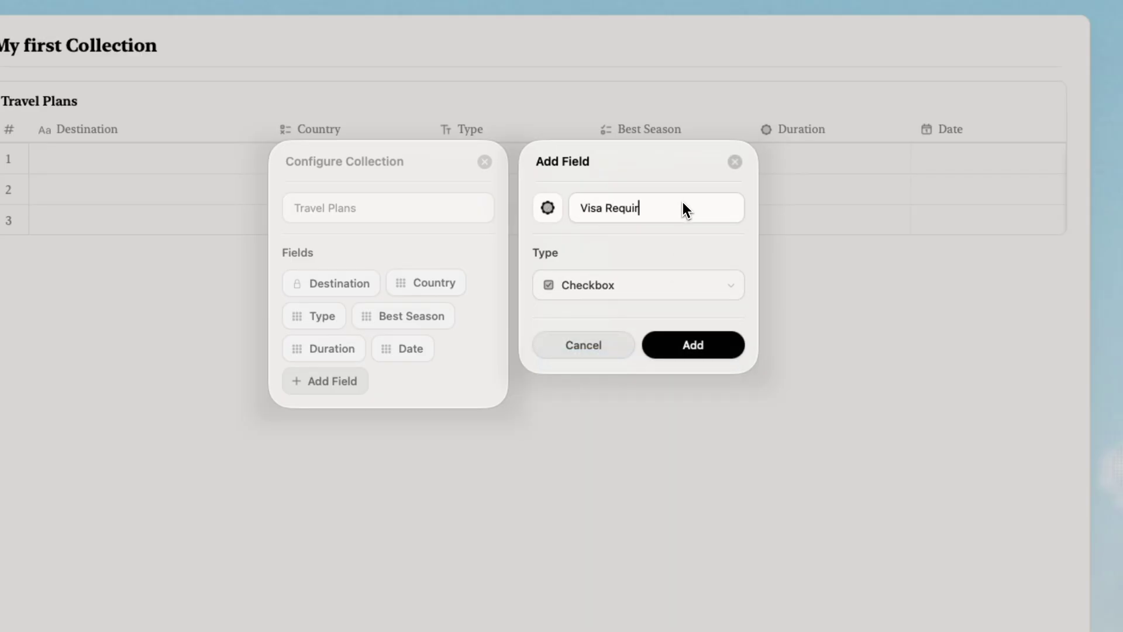
pyautogui.click(695, 346)
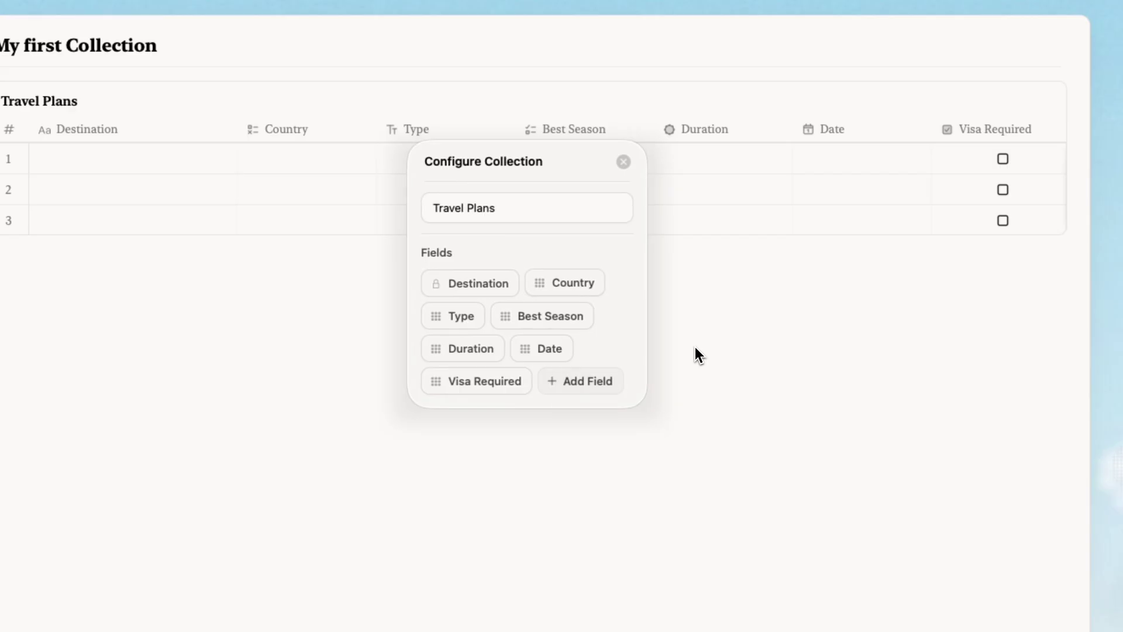
# Step: Create a new wishlist view named Visa
pyautogui.click(624, 161)
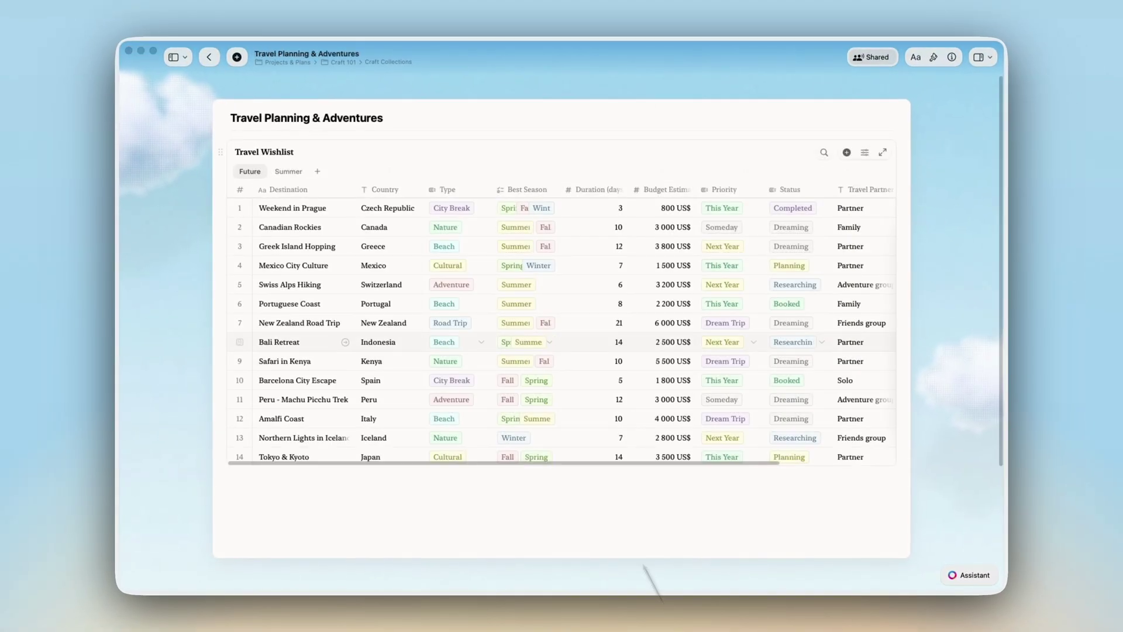
pyautogui.click(318, 173)
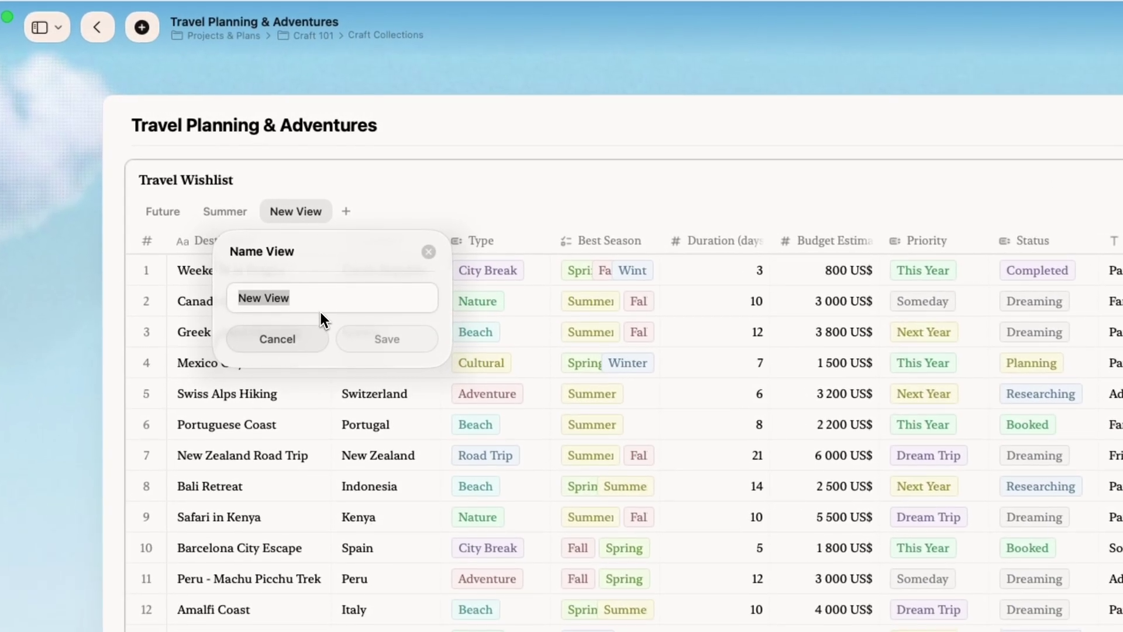
pyautogui.write('Visa')
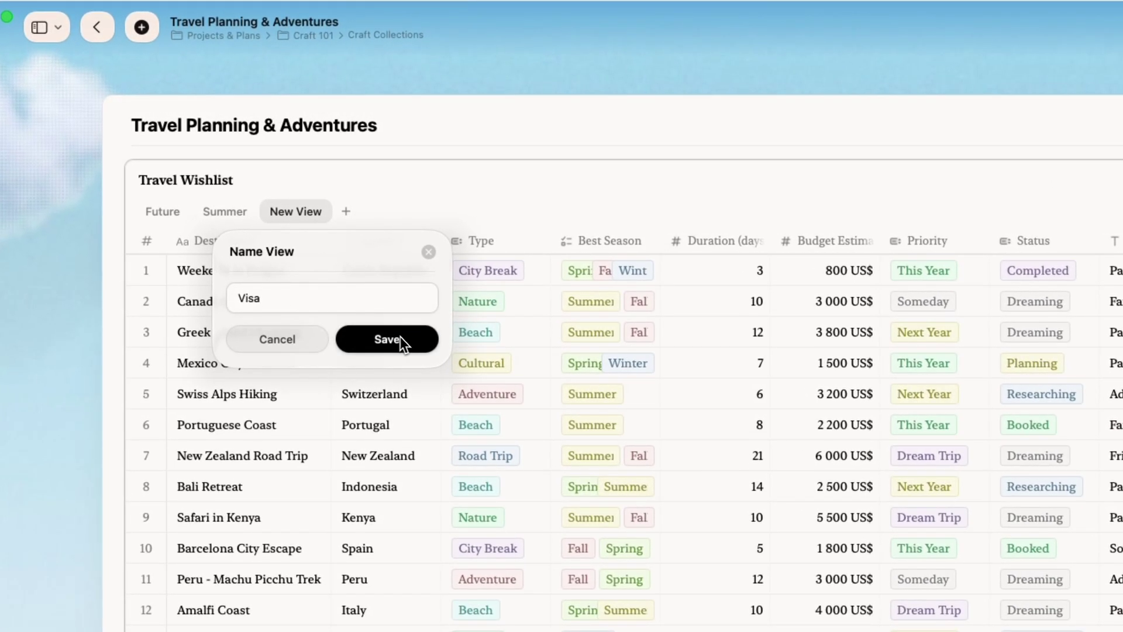
pyautogui.click(402, 339)
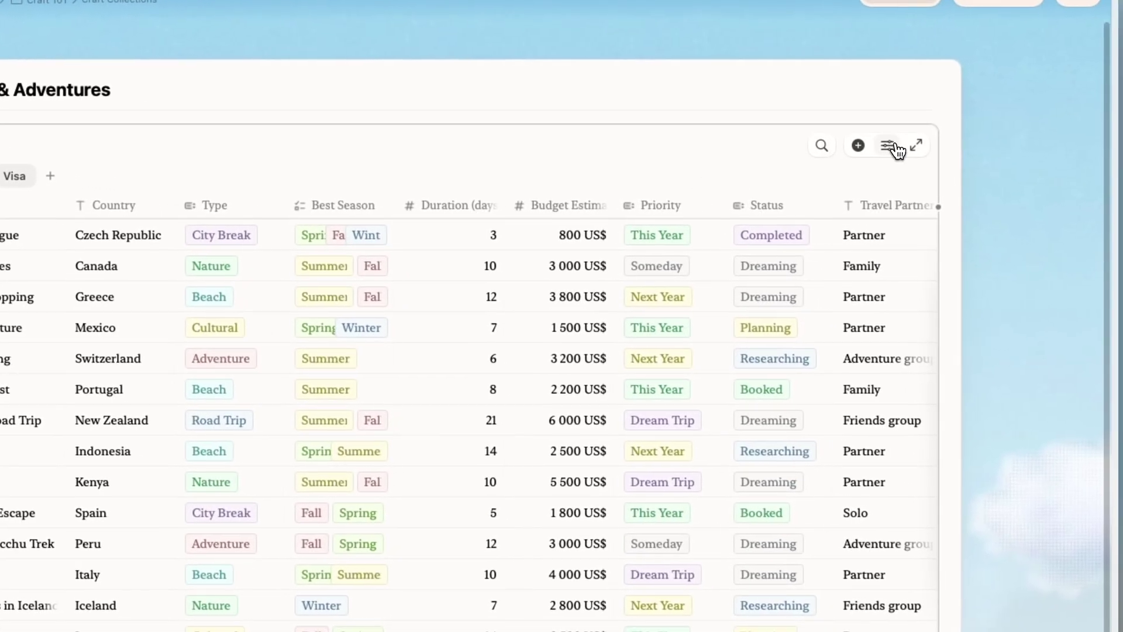
# Step: Filter the Visa view to show only trips where Visa Required is Yes
pyautogui.click(892, 145)
pyautogui.click(902, 170)
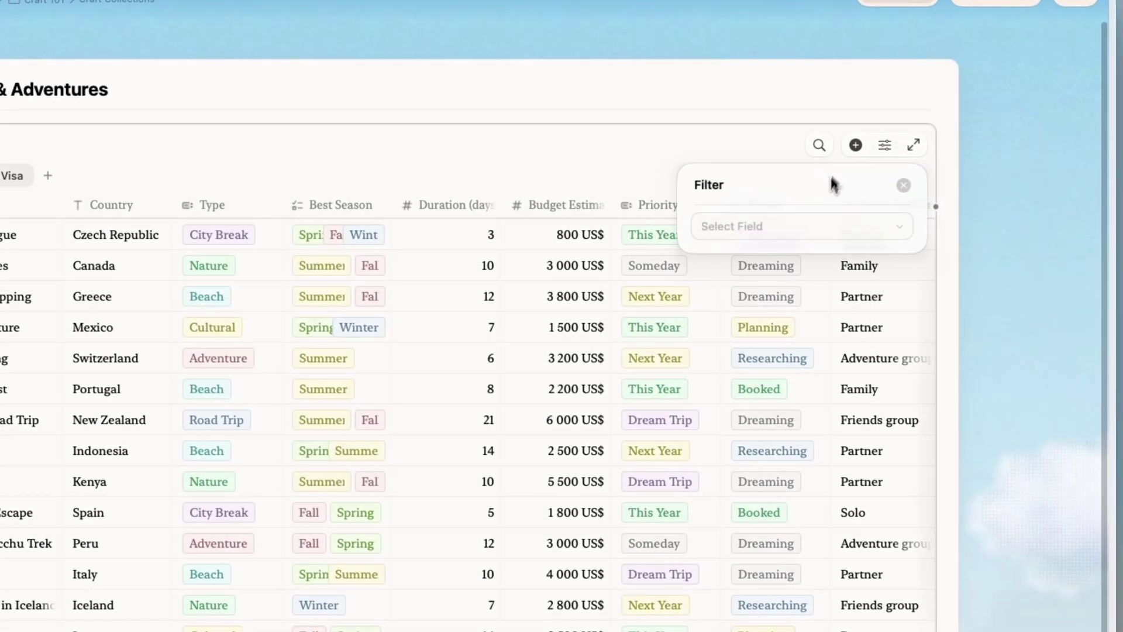
pyautogui.click(814, 229)
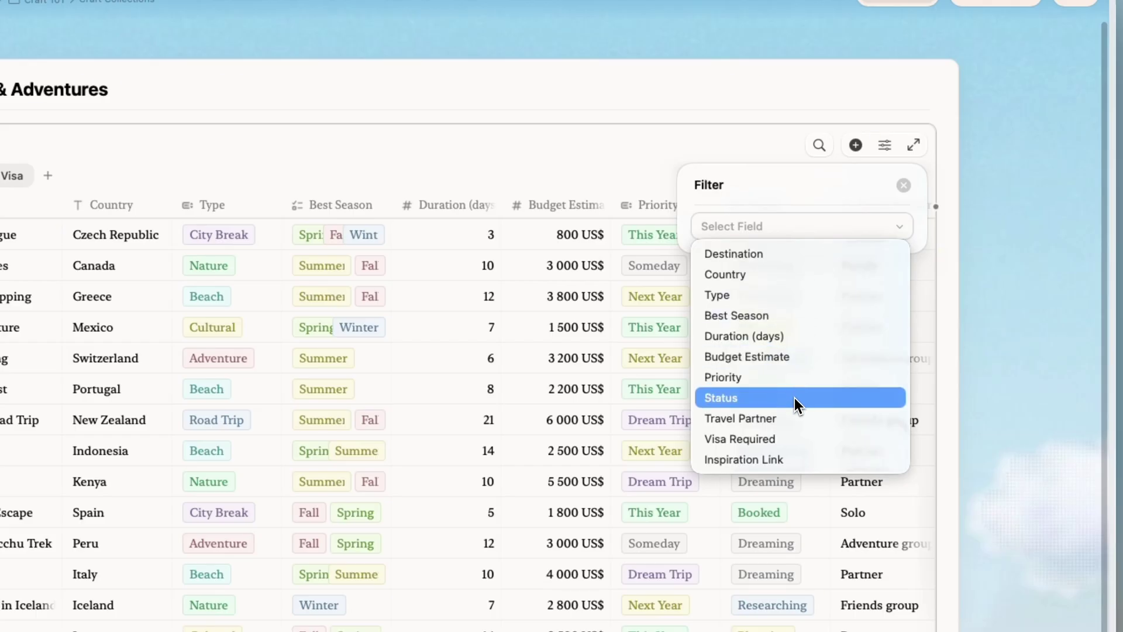
pyautogui.click(798, 439)
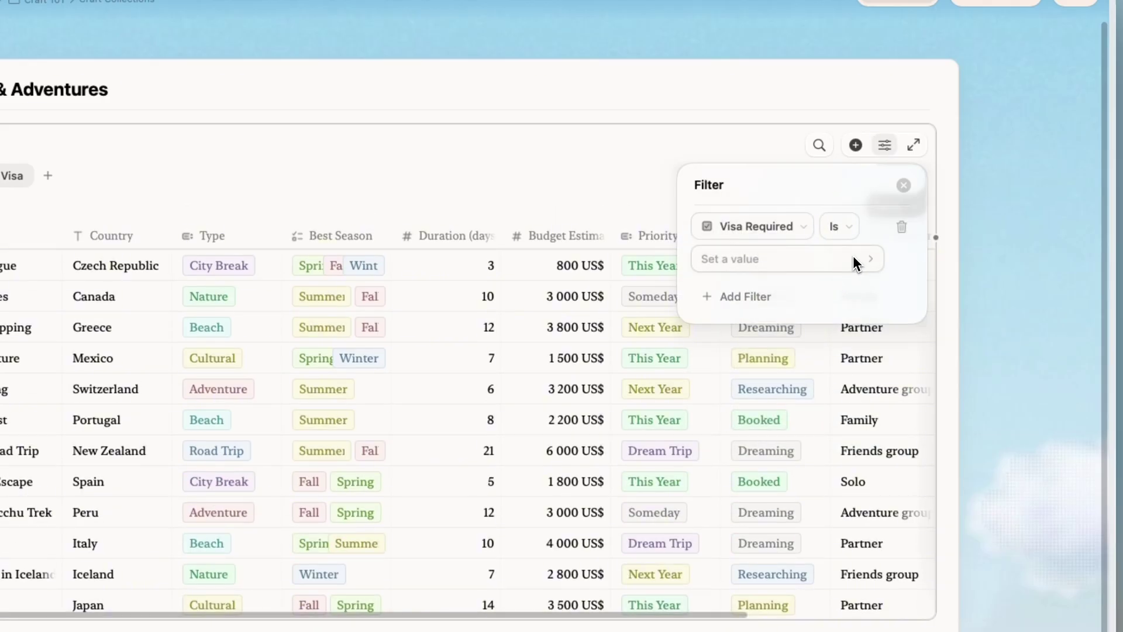
pyautogui.click(853, 256)
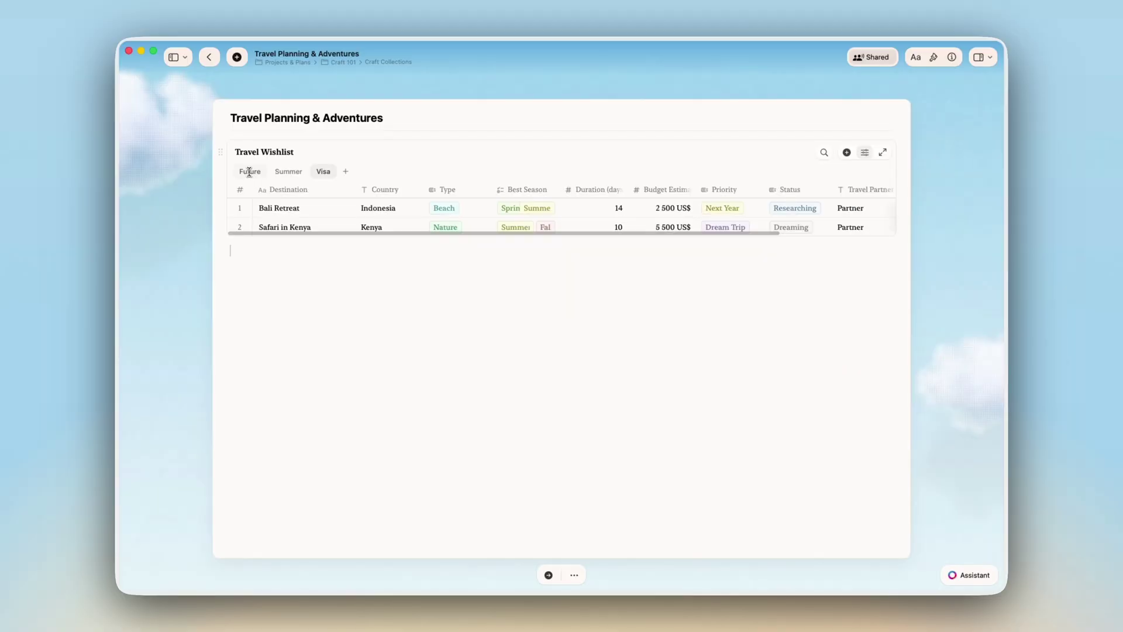
pyautogui.click(249, 171)
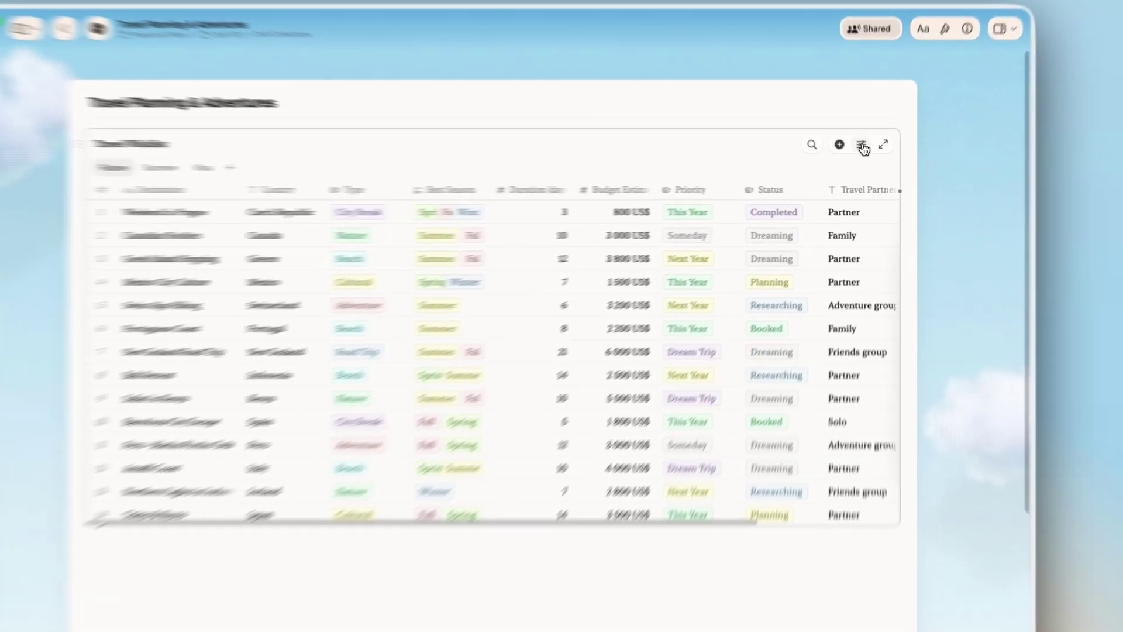
# Step: Add a Status 'Any of Planning' filter to the Future view and save it, leaving Mexico City Culture and Tokyo & Kyoto
pyautogui.click(865, 152)
pyautogui.click(878, 156)
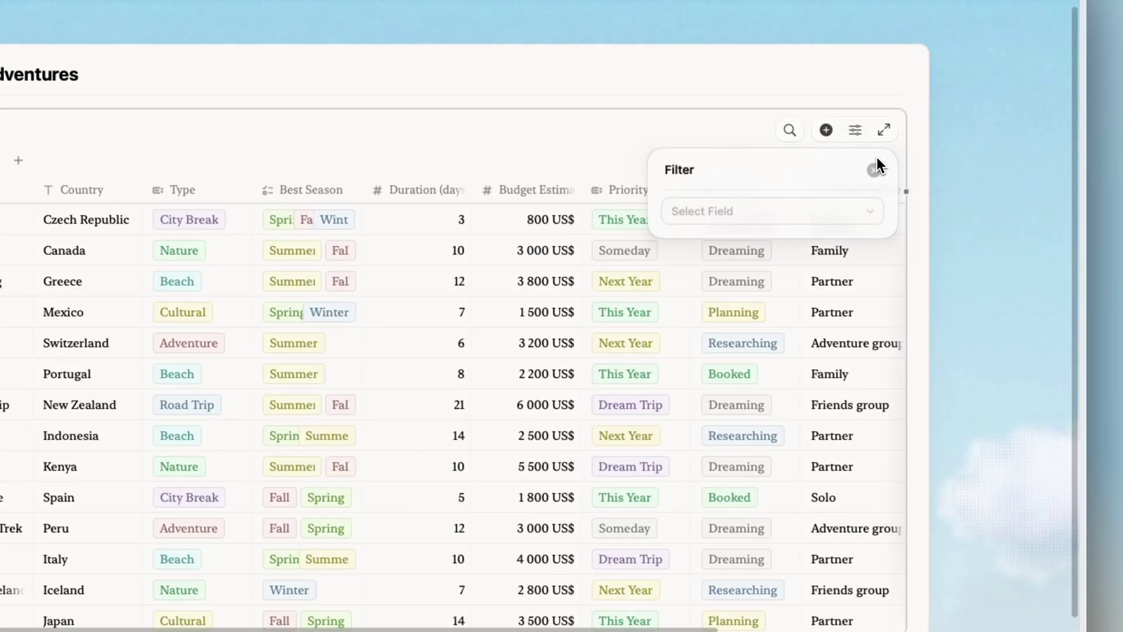
pyautogui.click(811, 208)
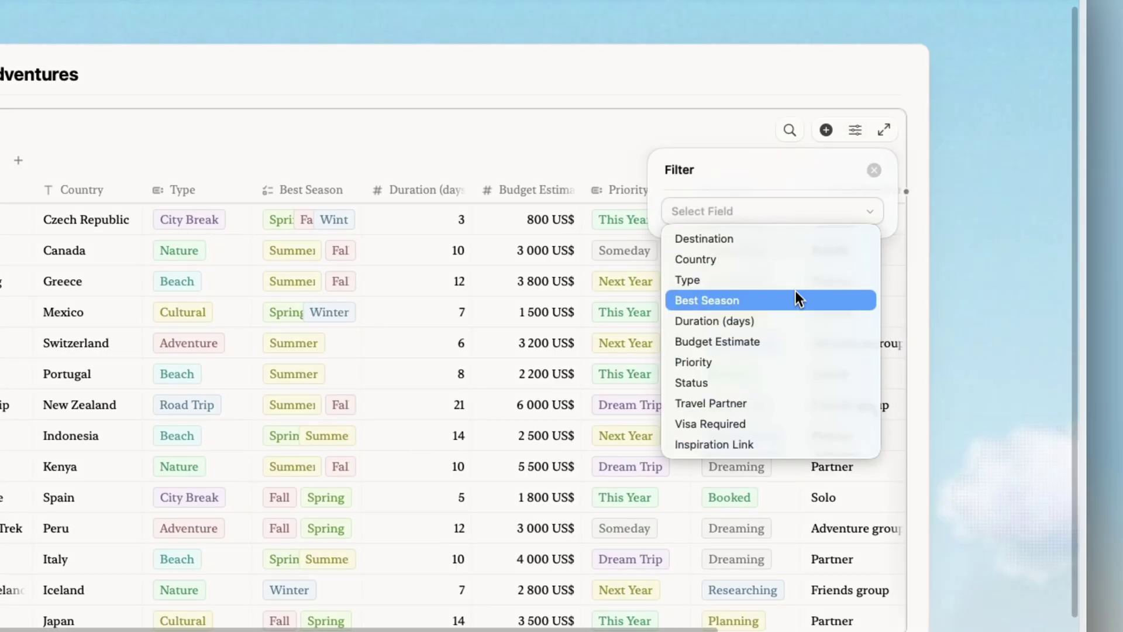
pyautogui.click(791, 384)
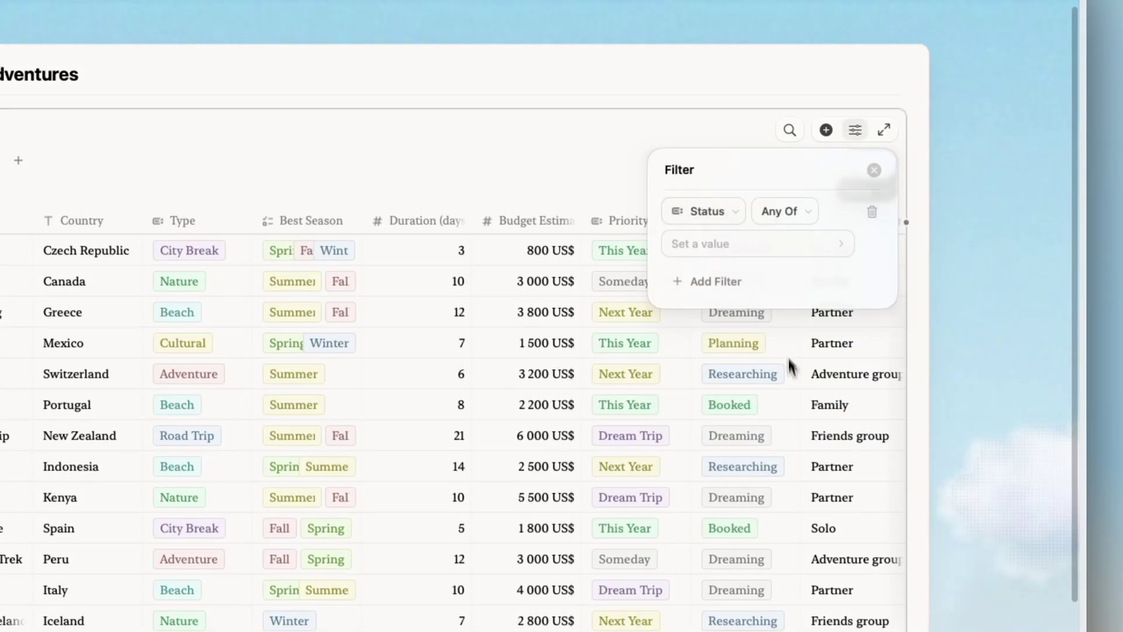
pyautogui.click(794, 245)
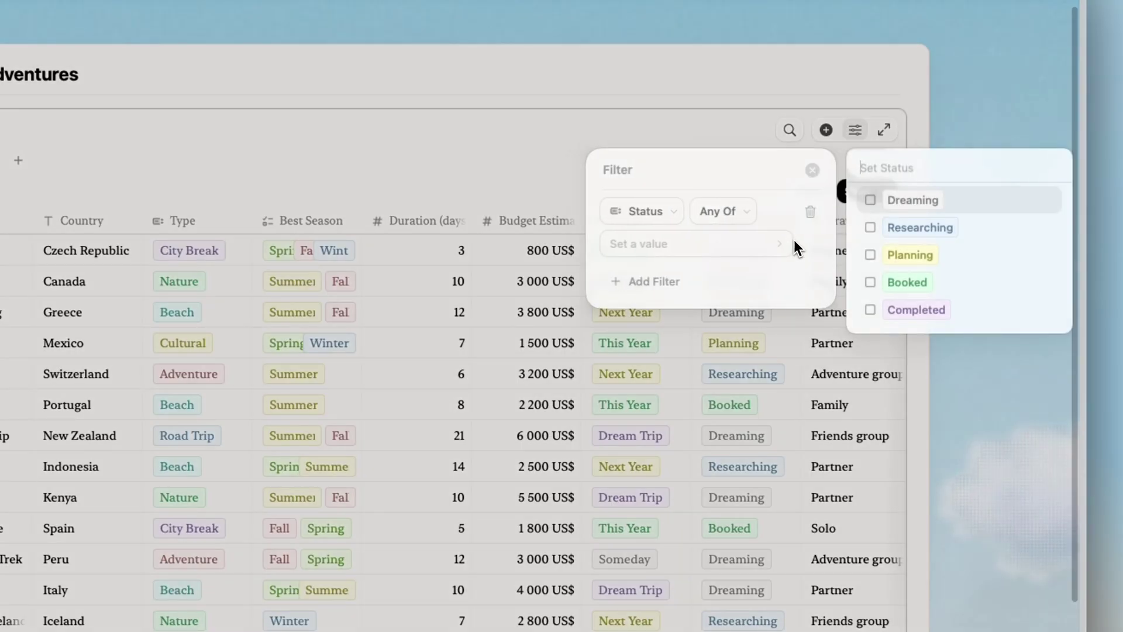
pyautogui.click(869, 255)
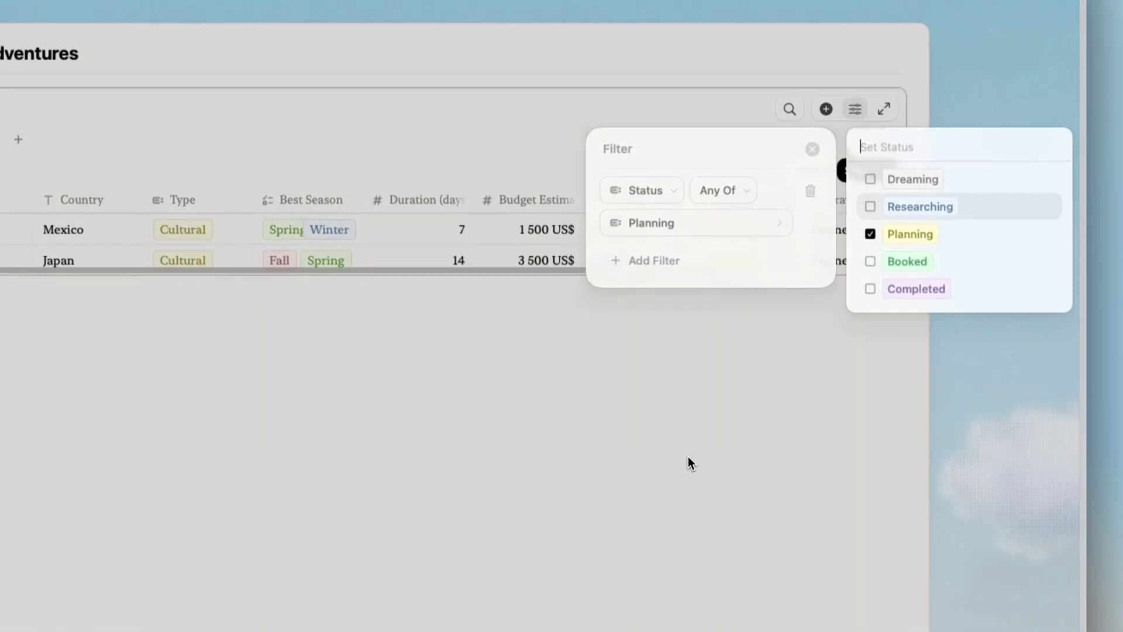
pyautogui.click(691, 460)
pyautogui.click(693, 448)
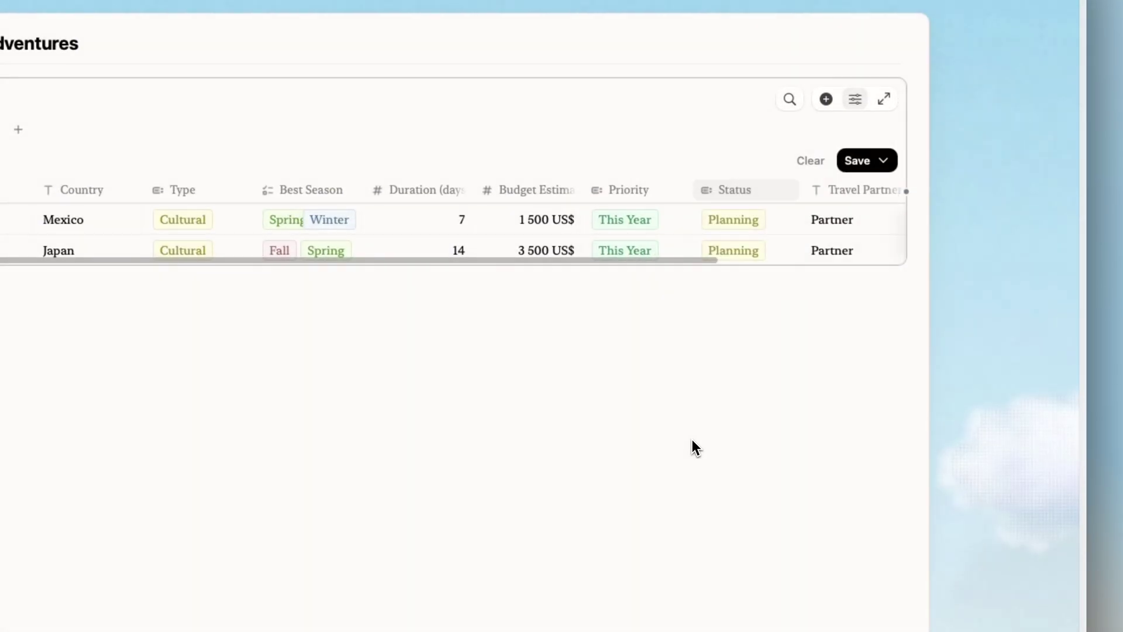
pyautogui.click(854, 162)
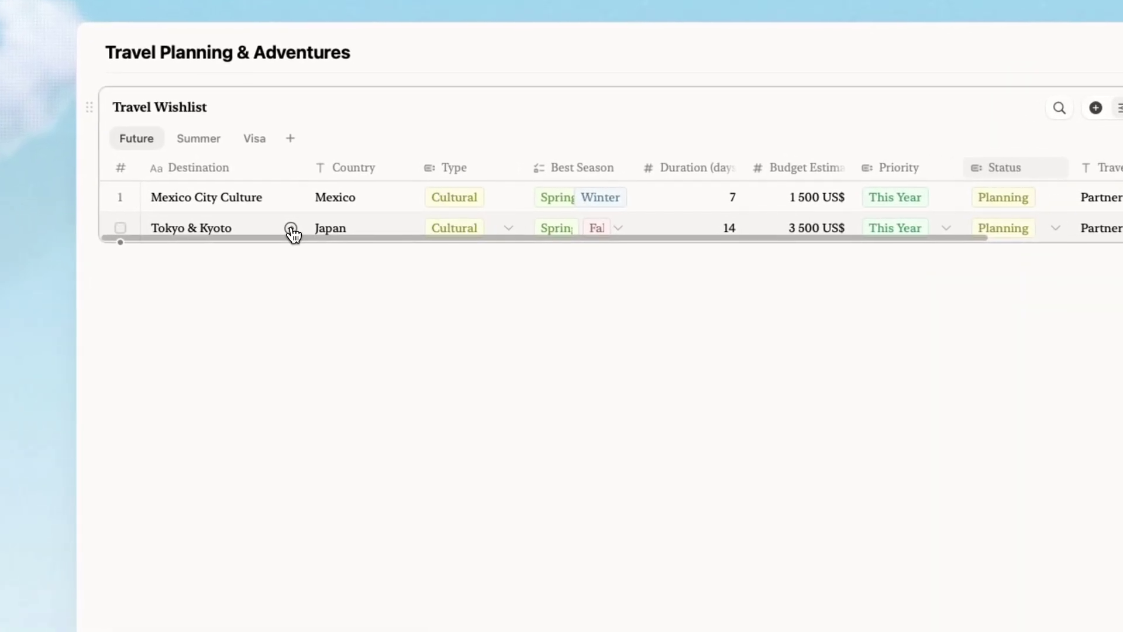
# Step: On the Tokyo & Kyoto page, insert the first Unsplash result for 'kyoto', a pagoda street photo
pyautogui.click(291, 228)
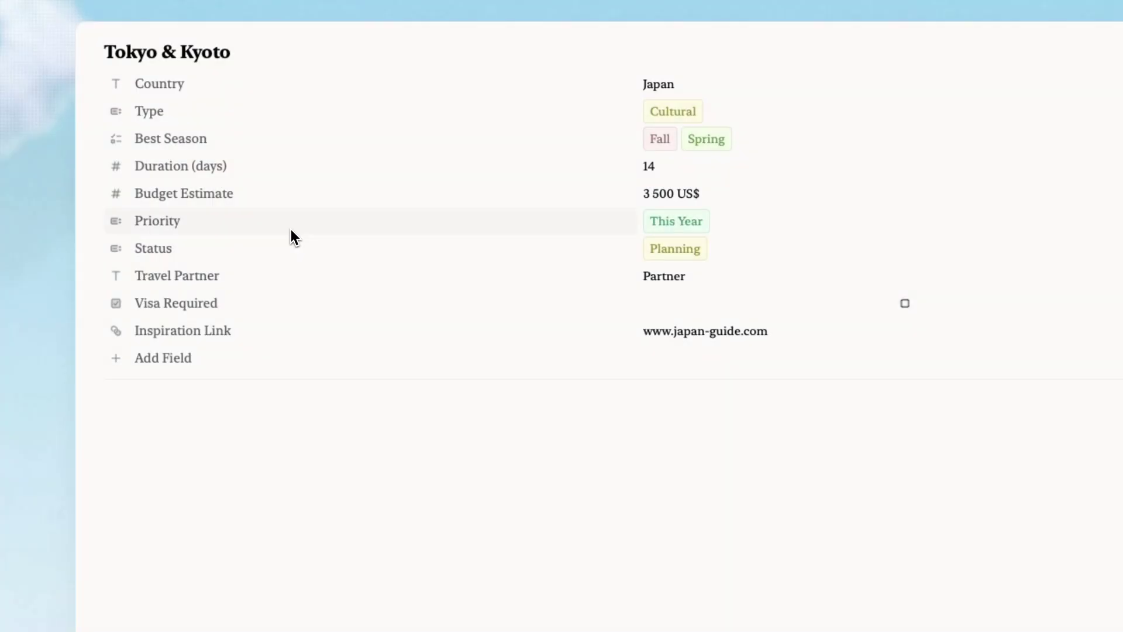
pyautogui.write('/ima')
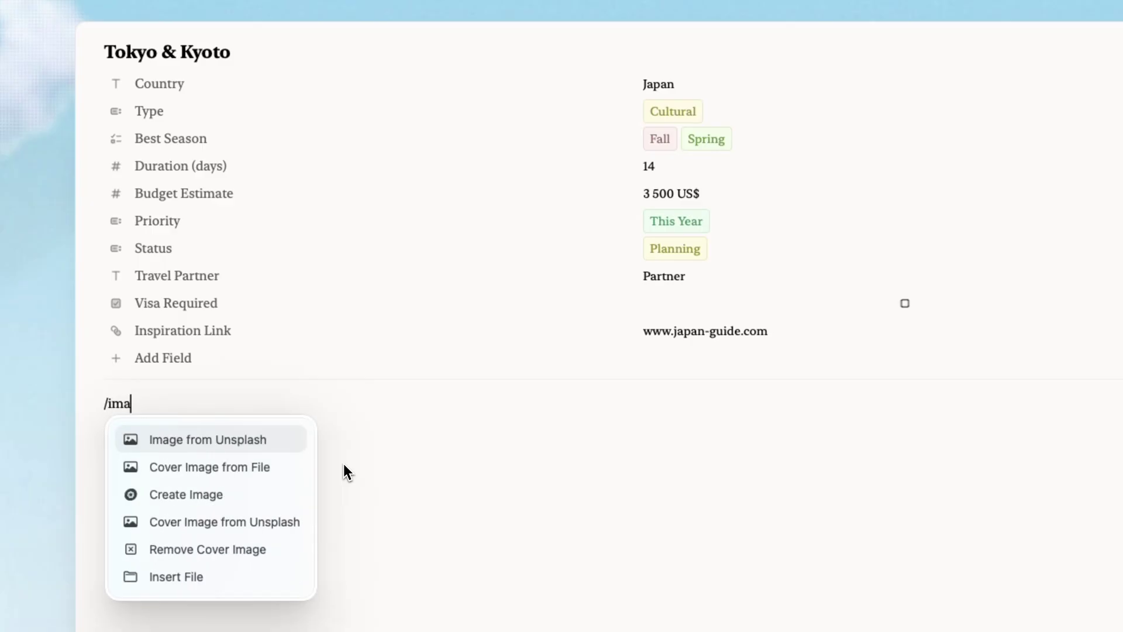
pyautogui.press('Escape')
pyautogui.press('Return')
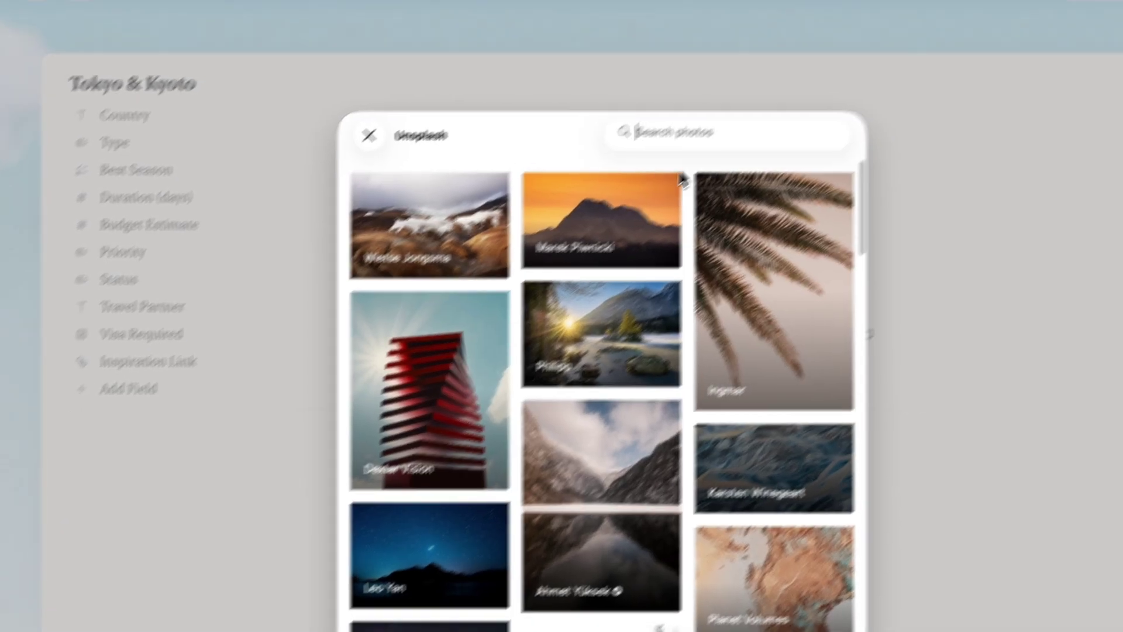
pyautogui.write('kyoto')
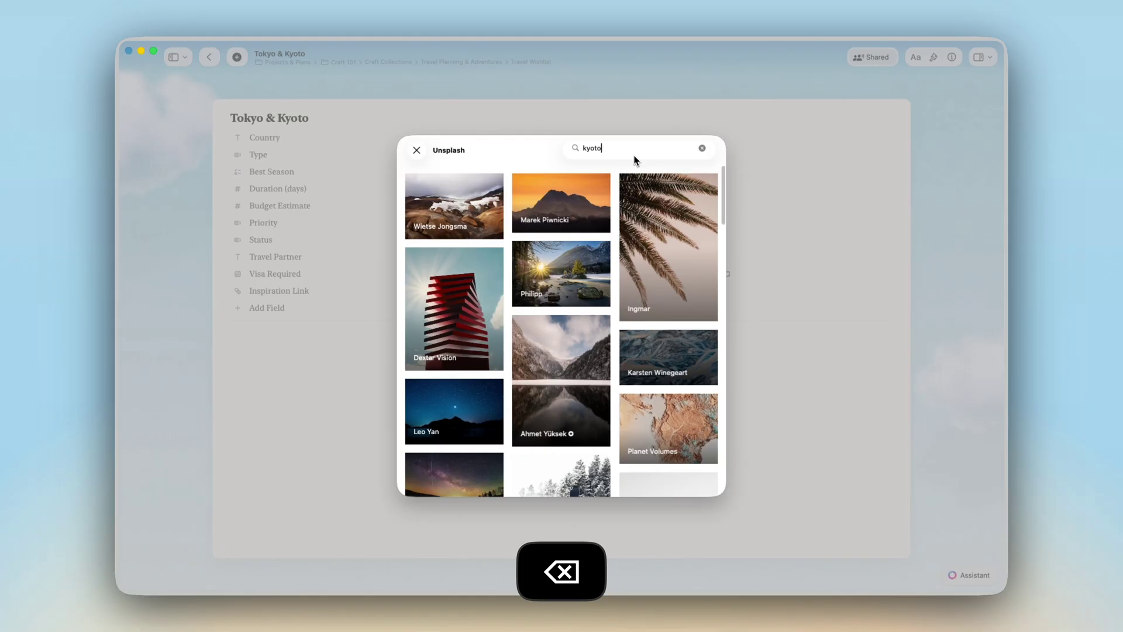
pyautogui.click(466, 223)
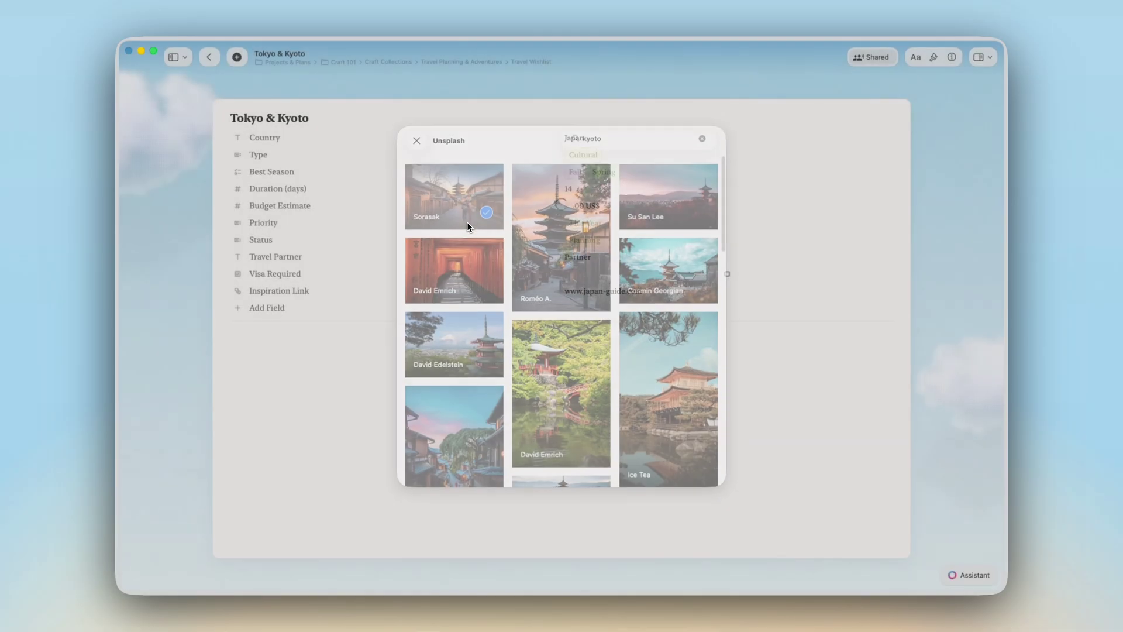
pyautogui.scroll(-3, 473, 399)
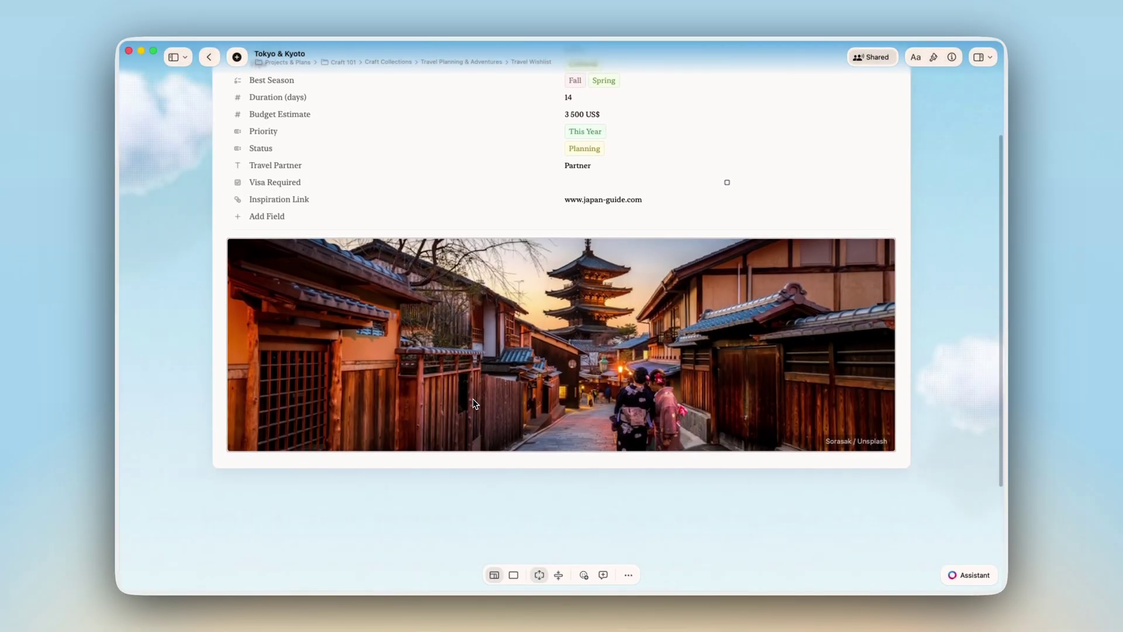